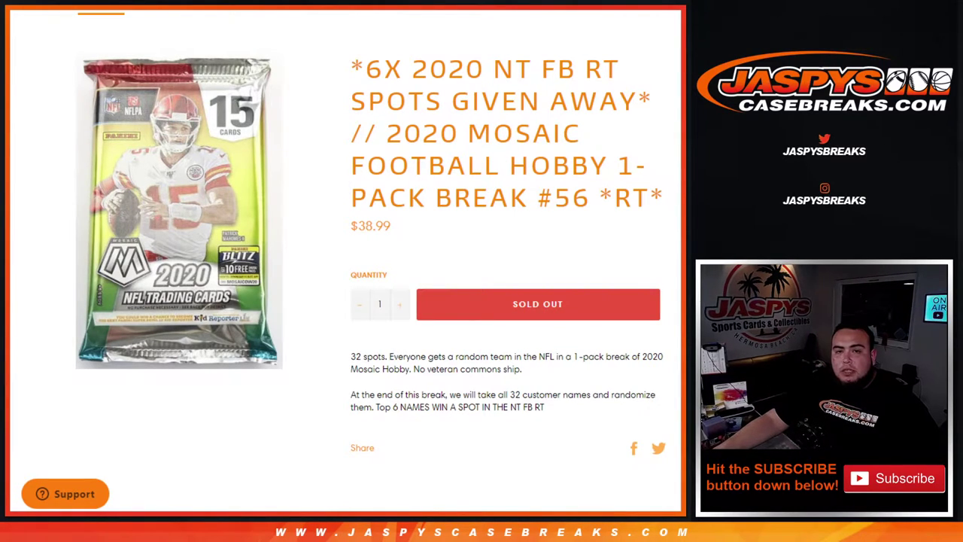
# Cycle past the dice roller, customer list and NFL team tabs to the show-notes schedule sheet.
pyautogui.hotkey('ctrl', 'Tab')
pyautogui.hotkey('ctrl', 'Tab')
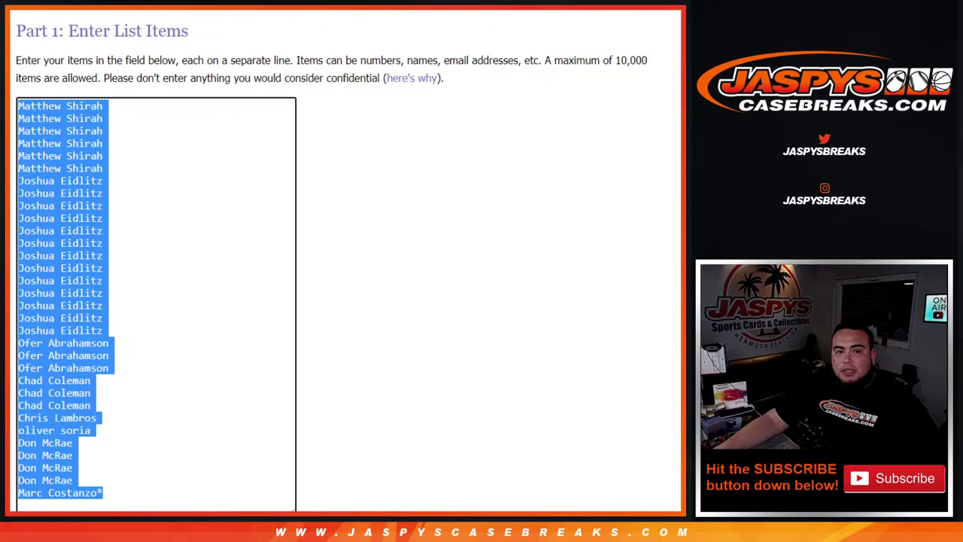
pyautogui.hotkey('ctrl', 'Tab')
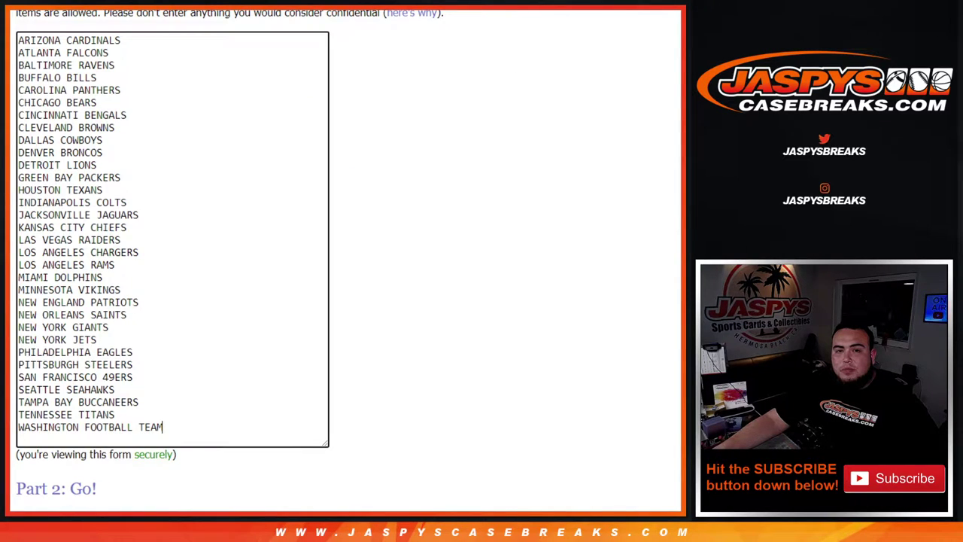
pyautogui.hotkey('ctrl', 'Tab')
pyautogui.hotkey('ctrl', 'Tab')
pyautogui.hotkey('ctrl', 'Tab')
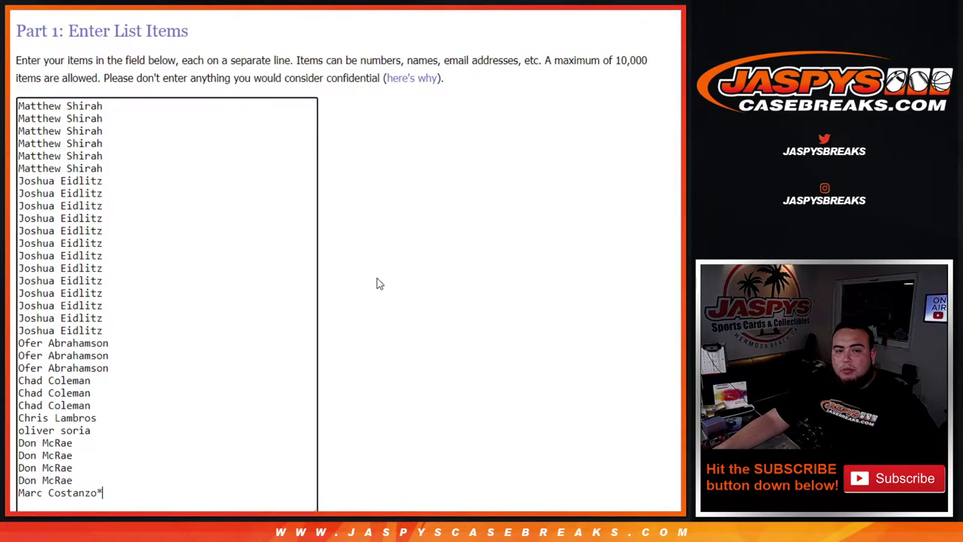
pyautogui.scroll(-1, 376, 281)
pyautogui.hotkey('ctrl', 'Tab')
pyautogui.hotkey('ctrl', 'Tab')
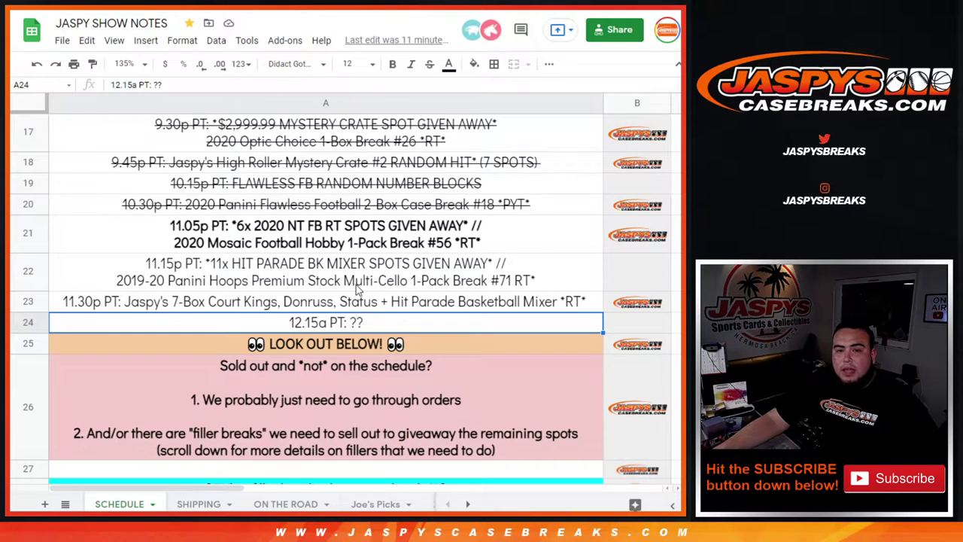
# Title a new spreadsheet 'Sun. 6/6/21 -' followed by the copied 2020 Mosaic Break #56 title.
pyautogui.doubleClick(365, 255)
pyautogui.moveTo(369, 257)
pyautogui.mouseDown()
pyautogui.moveTo(276, 245)
pyautogui.moveTo(230, 226)
pyautogui.mouseUp()
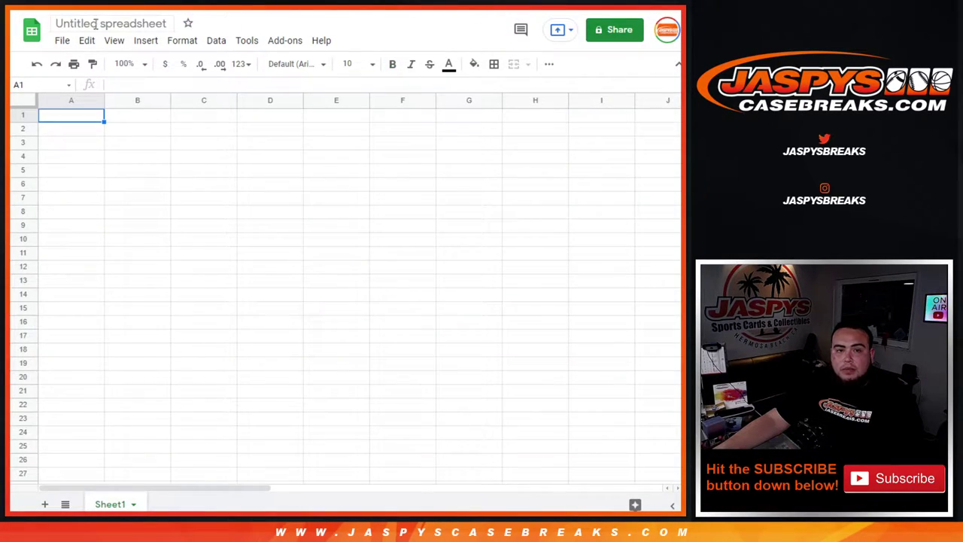
pyautogui.click(95, 24)
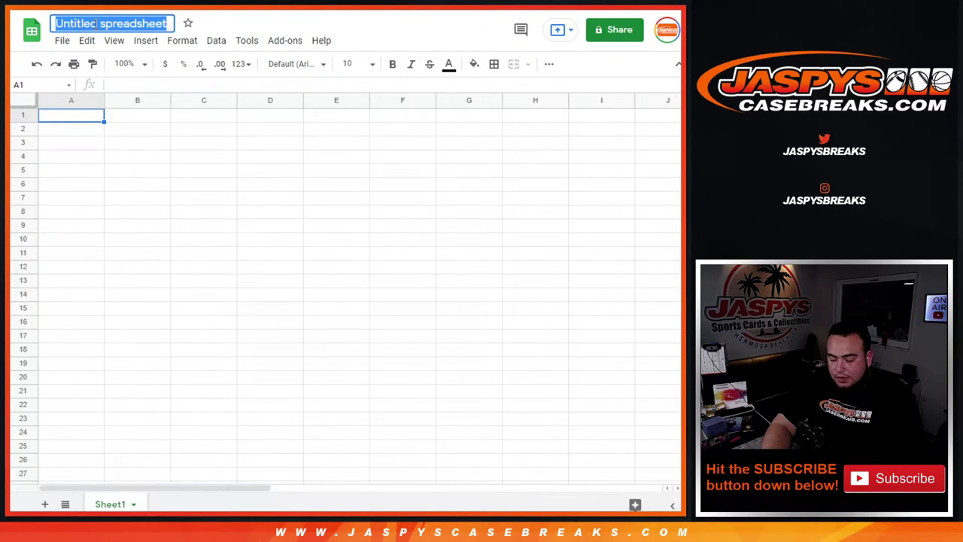
pyautogui.write('Sun.')
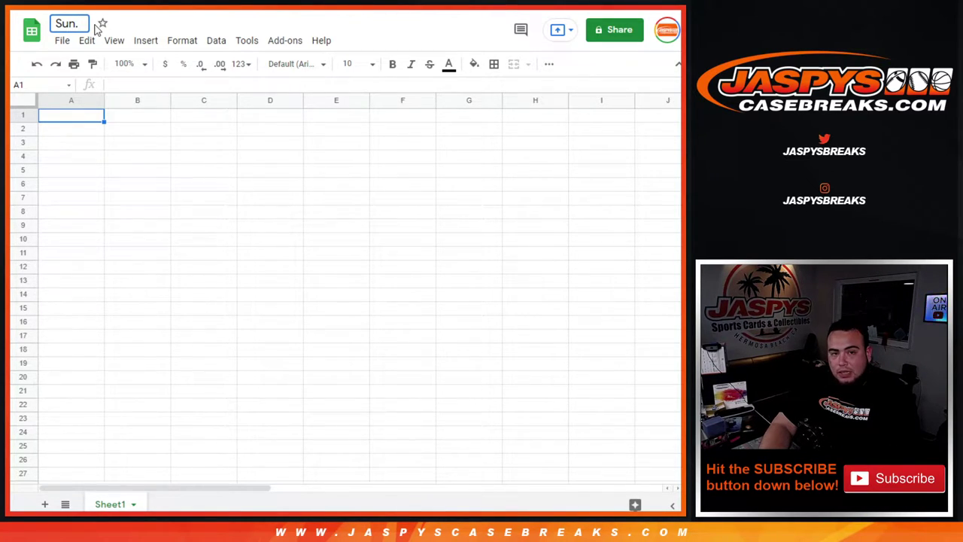
pyautogui.write(' 6/6/')
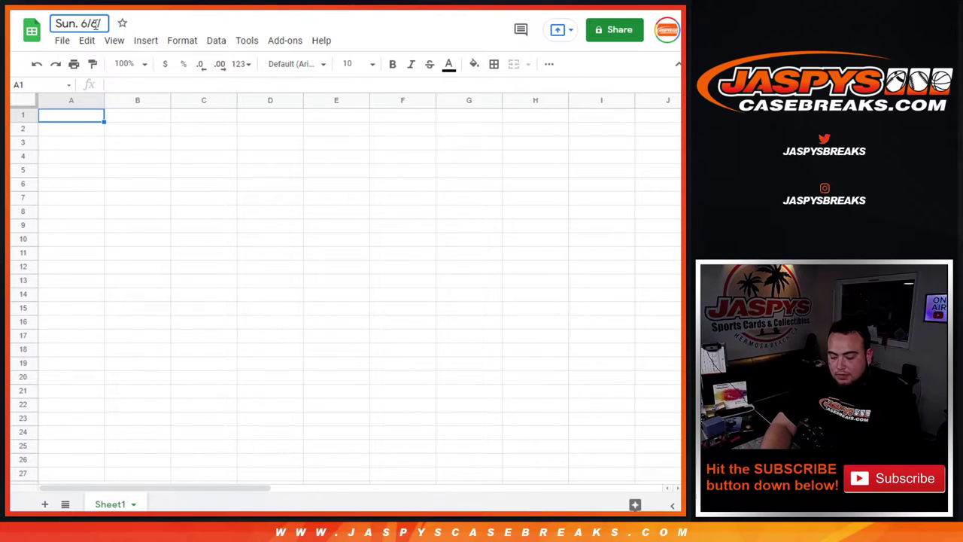
pyautogui.write('21 -')
pyautogui.hotkey('ctrl', 'v')
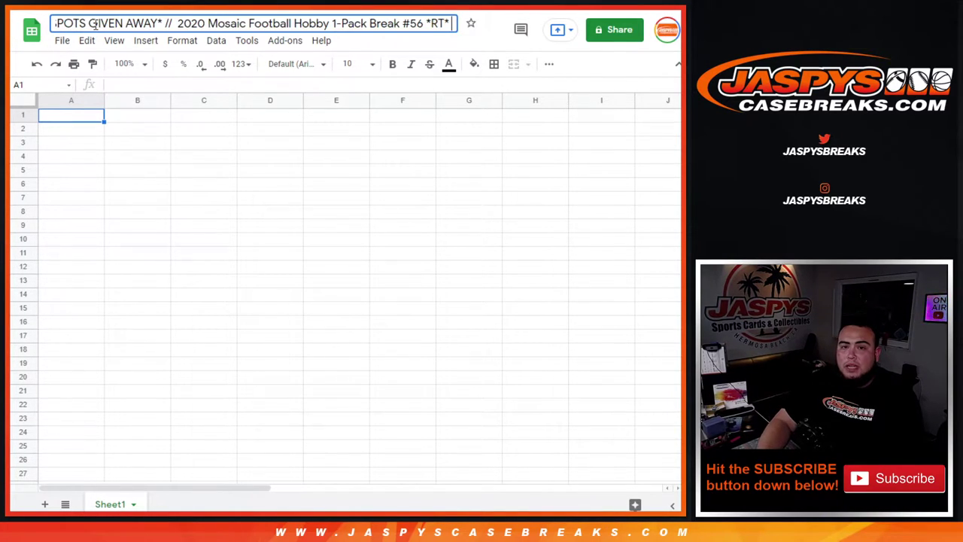
pyautogui.press('Return')
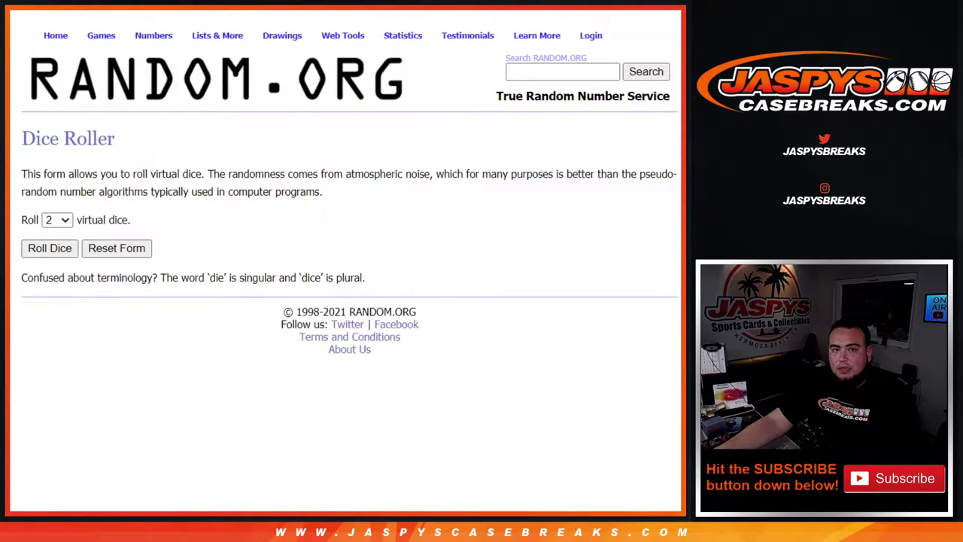
# Roll two dice for 6 and 4 (total 10) and scroll the customer name list to Randomize.
pyautogui.click(51, 253)
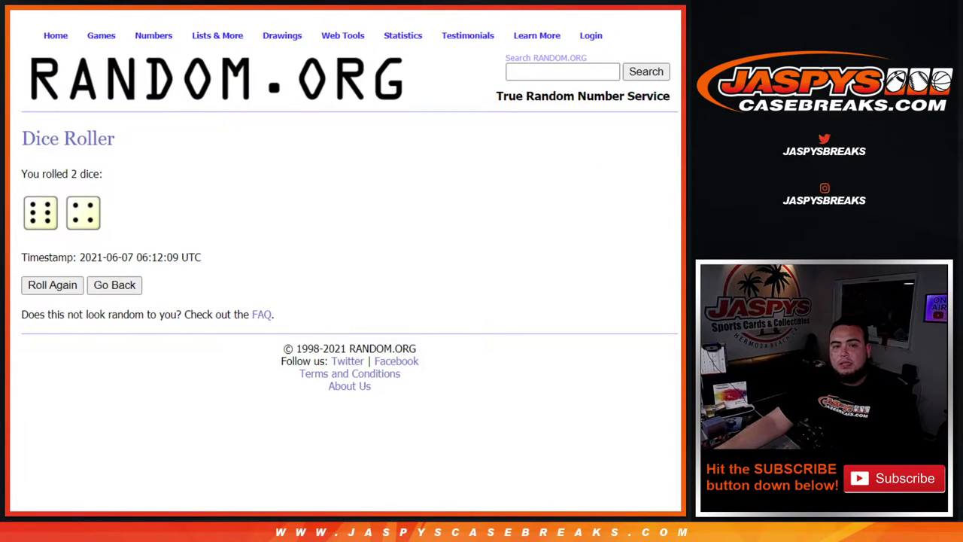
pyautogui.hotkey('ctrl', 'Tab')
pyautogui.scroll(-3, 32, 436)
# Shuffle the 32 customer names ten times to match the dice total of 10.
pyautogui.click(32, 428)
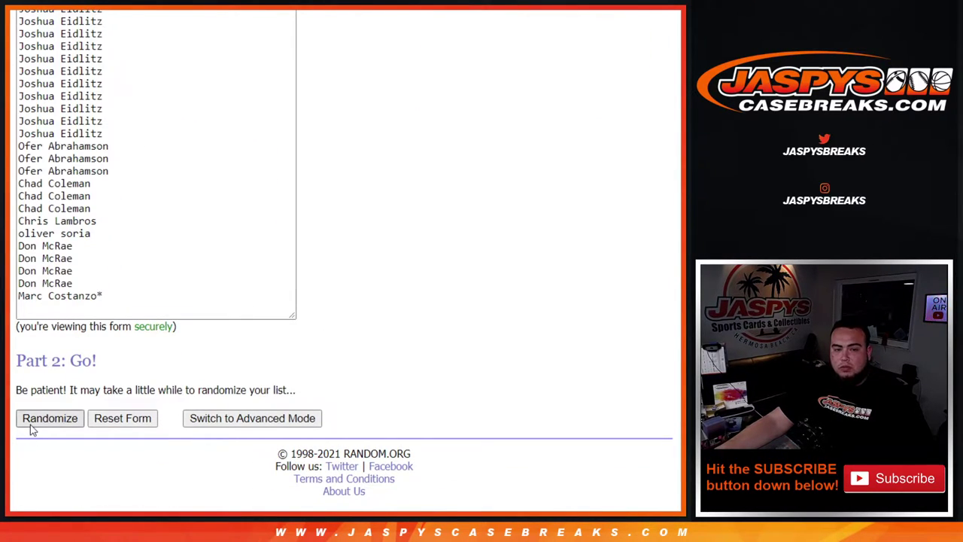
pyautogui.scroll(-5, 36, 429)
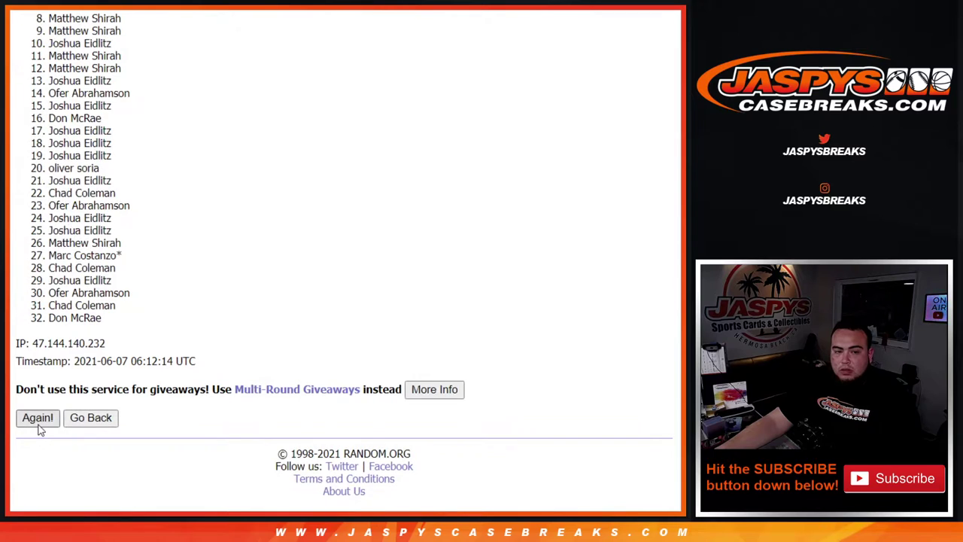
pyautogui.click(40, 429)
pyautogui.click(40, 429)
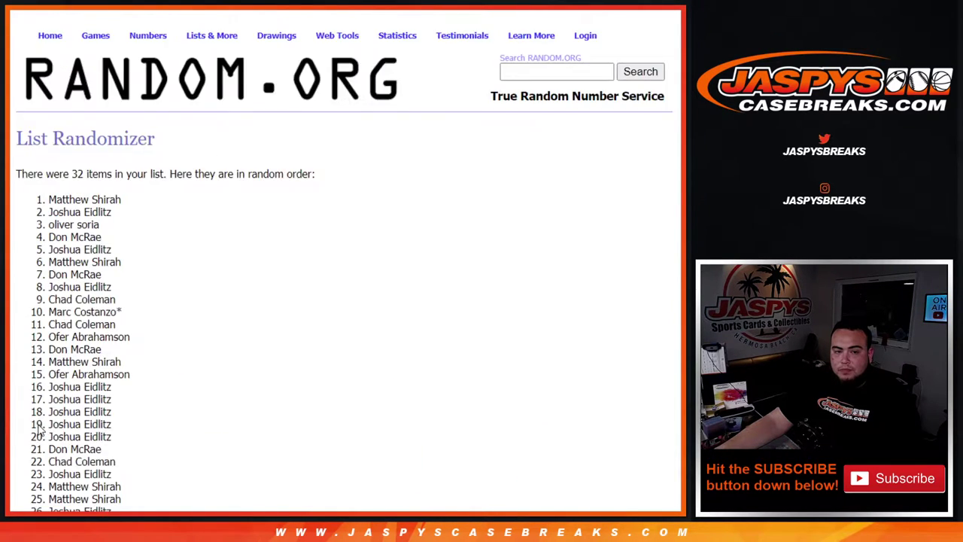
pyautogui.click(40, 429)
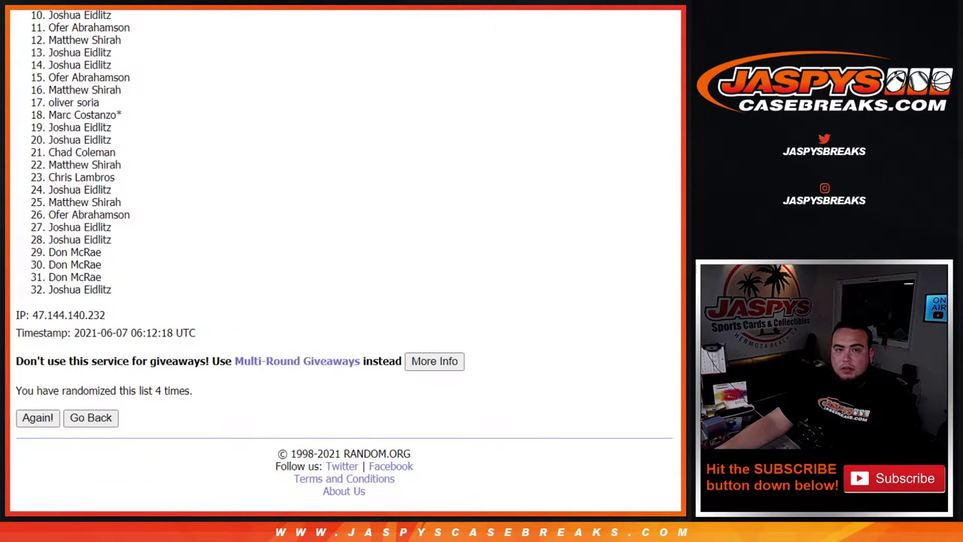
pyautogui.click(24, 421)
pyautogui.scroll(-5, 24, 423)
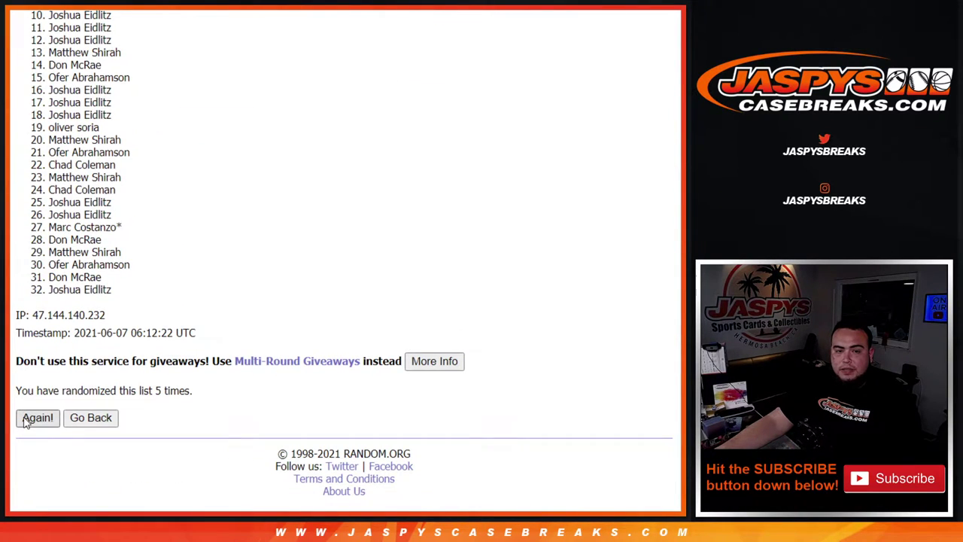
pyautogui.click(25, 421)
pyautogui.click(25, 422)
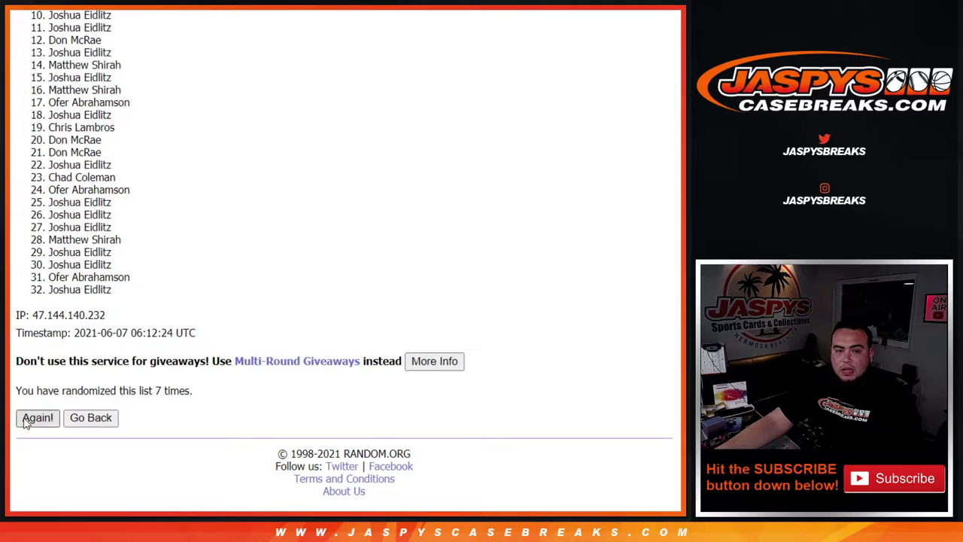
pyautogui.click(25, 421)
pyautogui.click(25, 421)
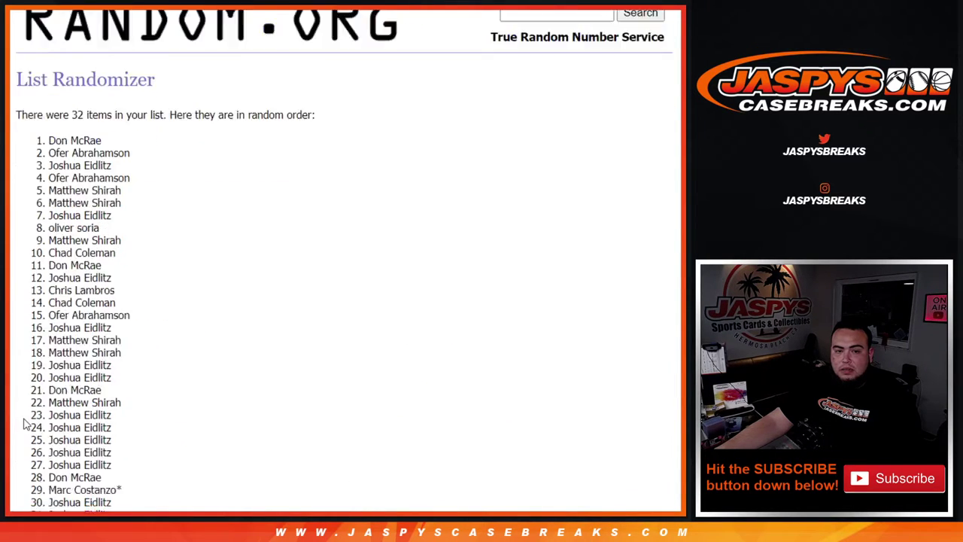
pyautogui.click(25, 423)
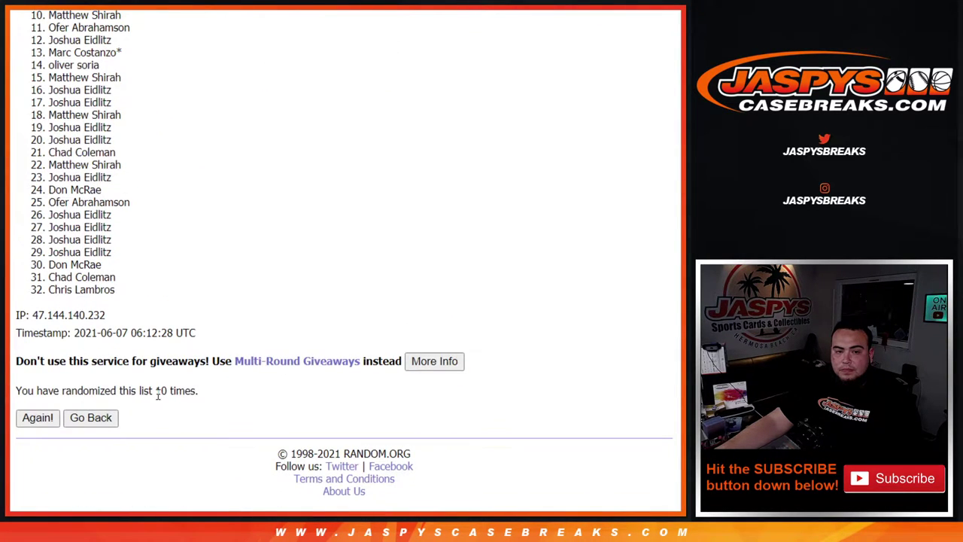
pyautogui.moveTo(156, 390); pyautogui.dragTo(238, 384)
# Copy the shuffled names and paste them into column A of the new spreadsheet.
pyautogui.hotkey('ctrl', 'Tab')
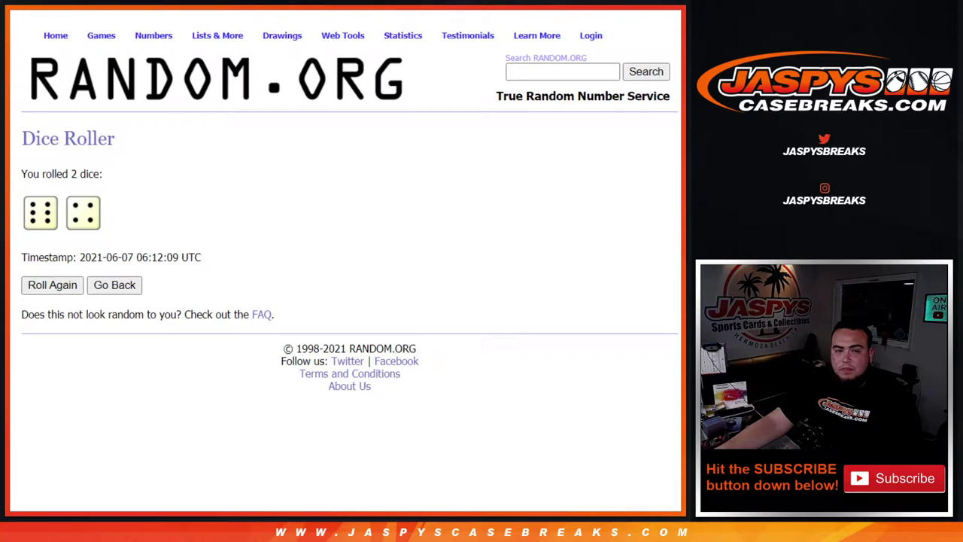
pyautogui.hotkey('ctrl', 'Tab')
pyautogui.scroll(5, 191, 273)
pyautogui.moveTo(48, 198)
pyautogui.mouseDown()
pyautogui.moveTo(86, 199)
pyautogui.moveTo(153, 239)
pyautogui.moveTo(140, 319)
pyautogui.mouseUp()
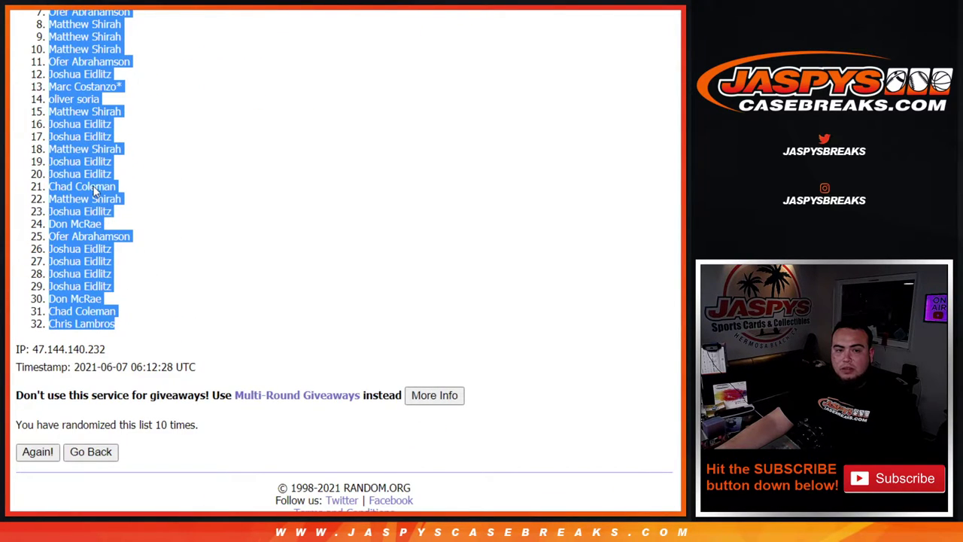
pyautogui.hotkey('ctrl', 'Tab')
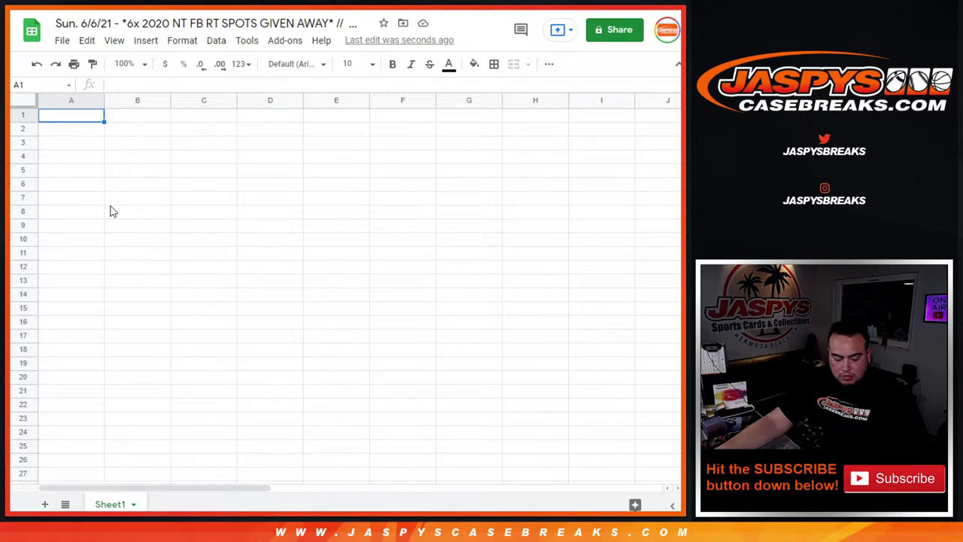
pyautogui.hotkey('ctrl', 'v')
pyautogui.hotkey('ctrl', 'Tab')
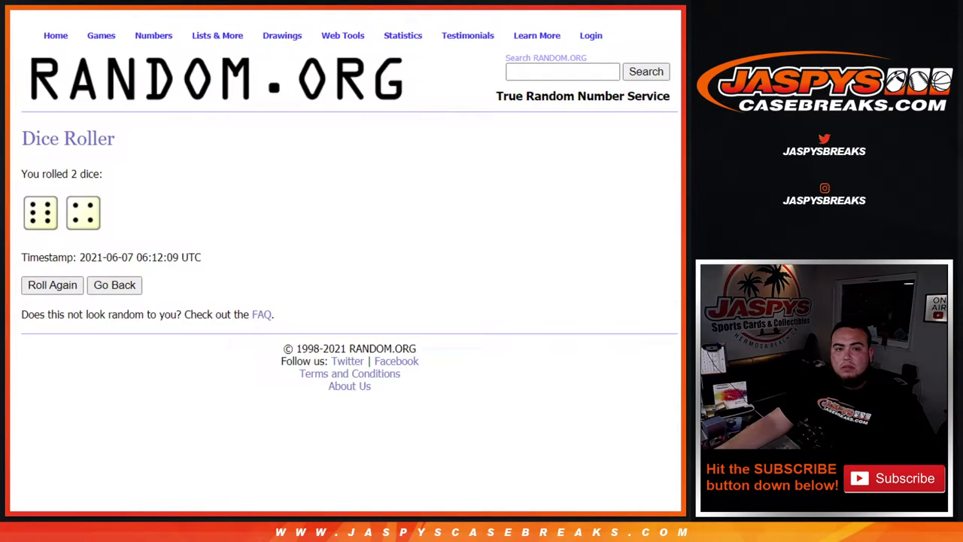
pyautogui.hotkey('ctrl', 'Tab')
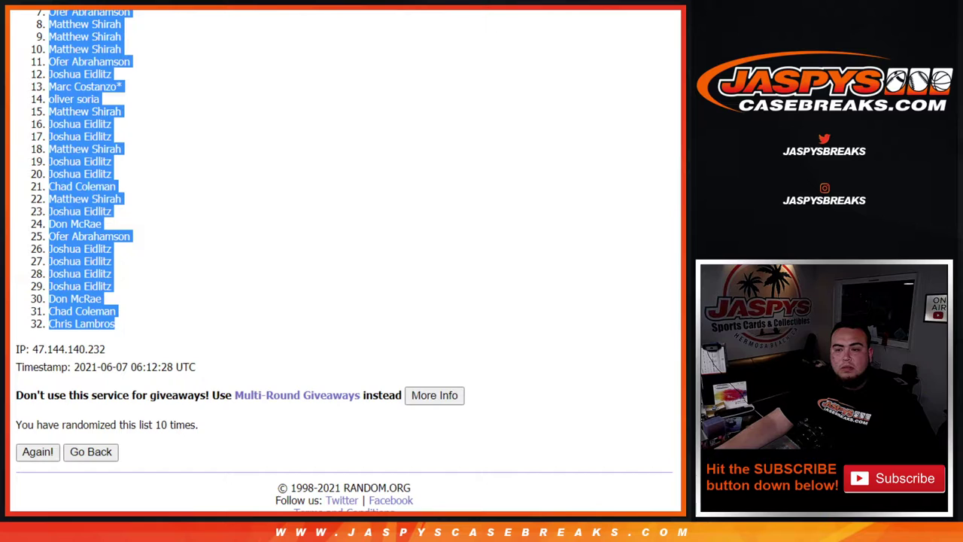
# Shuffle the 32 NFL teams ten times and mark the 10-times count.
pyautogui.hotkey('ctrl', 'Tab')
pyautogui.scroll(-3, 286, 293)
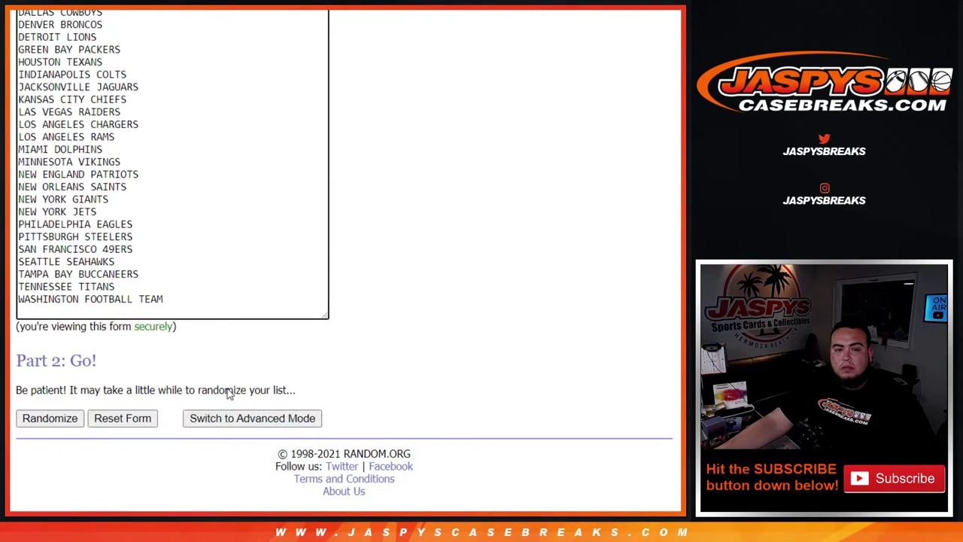
pyautogui.click(43, 423)
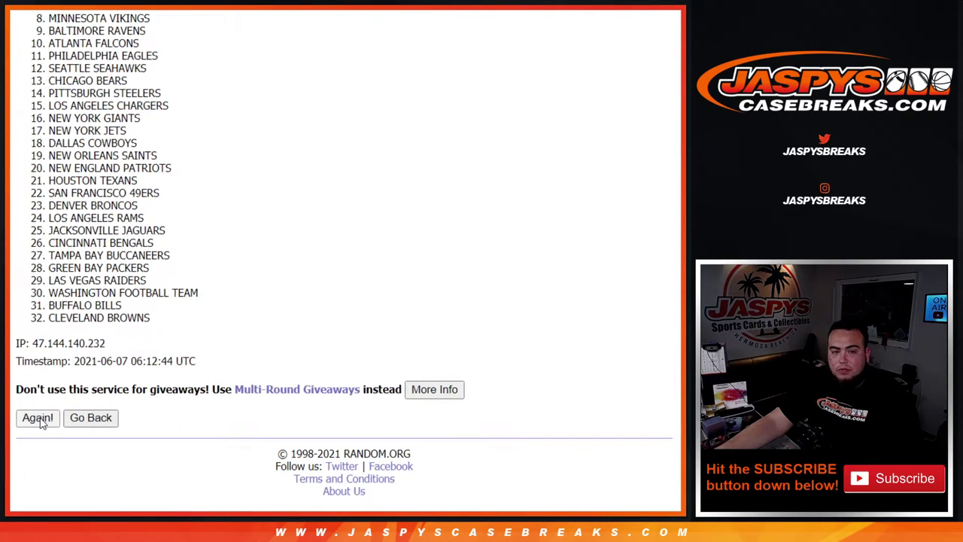
pyautogui.click(43, 424)
pyautogui.scroll(-4, 42, 423)
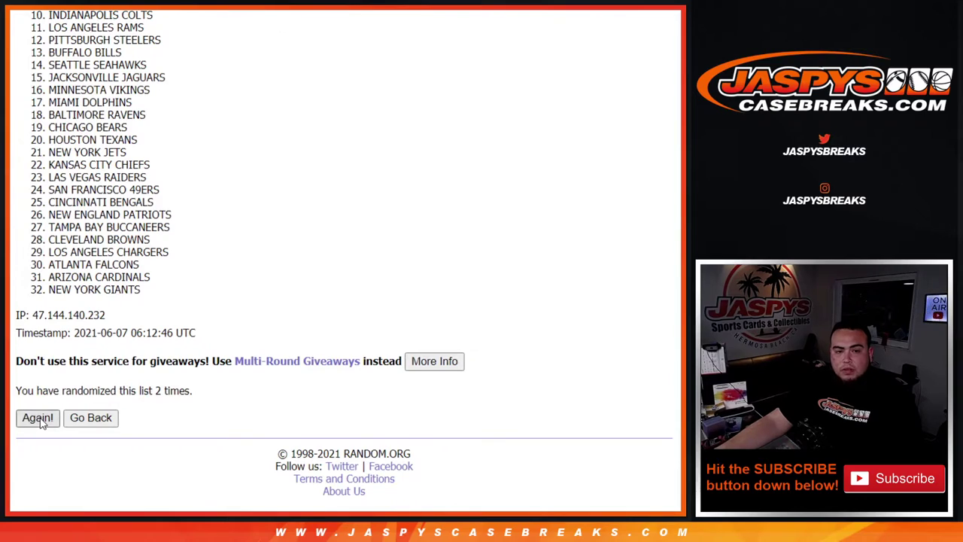
pyautogui.click(43, 424)
pyautogui.click(43, 424)
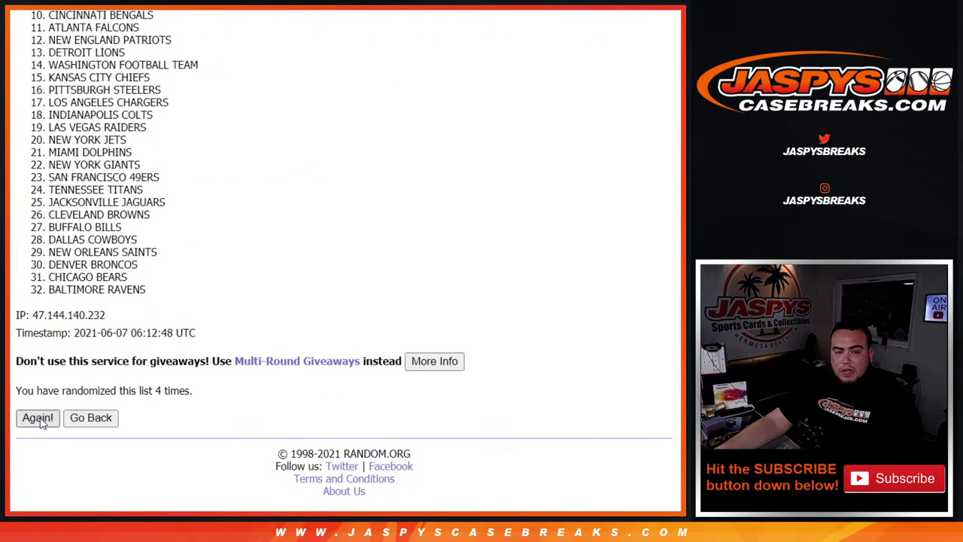
pyautogui.click(43, 423)
pyautogui.click(43, 423)
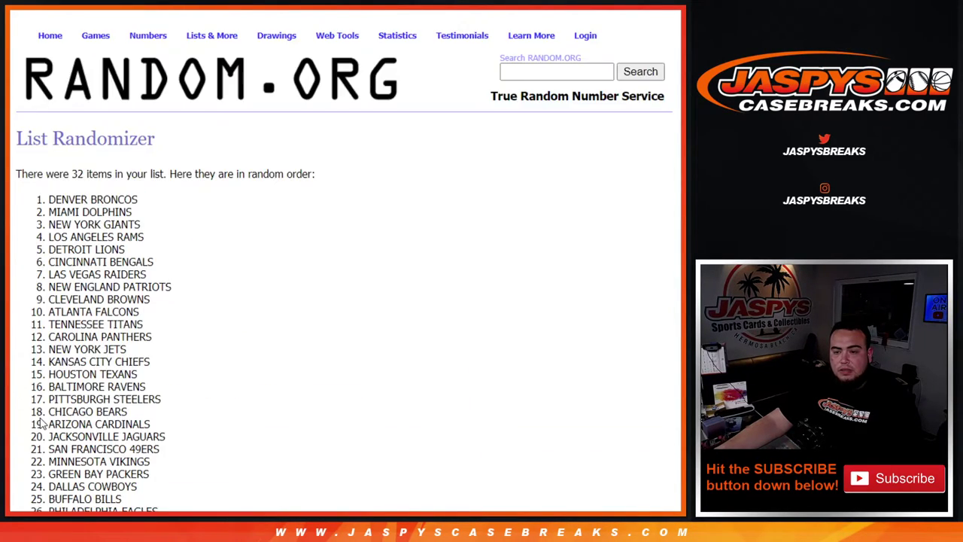
pyautogui.click(42, 423)
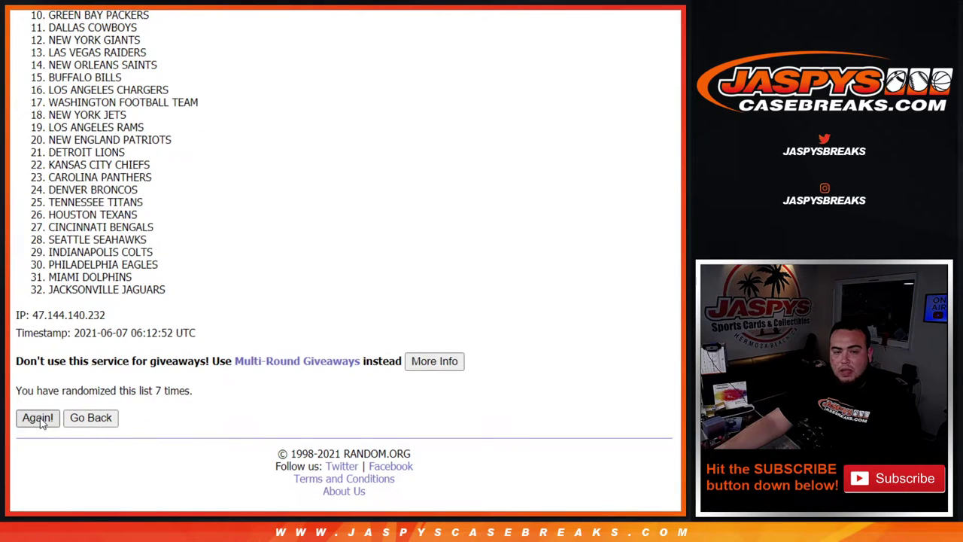
pyautogui.click(43, 424)
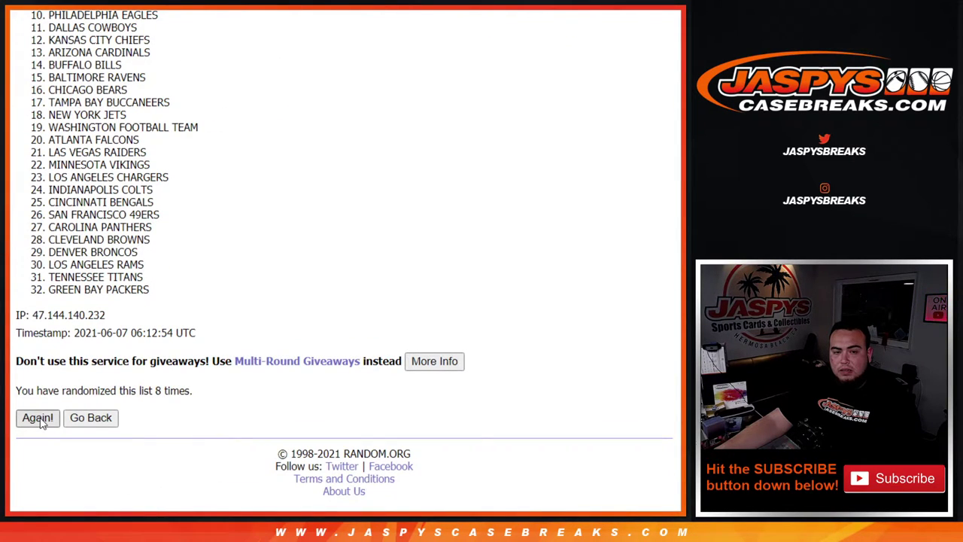
pyautogui.click(43, 423)
pyautogui.click(42, 423)
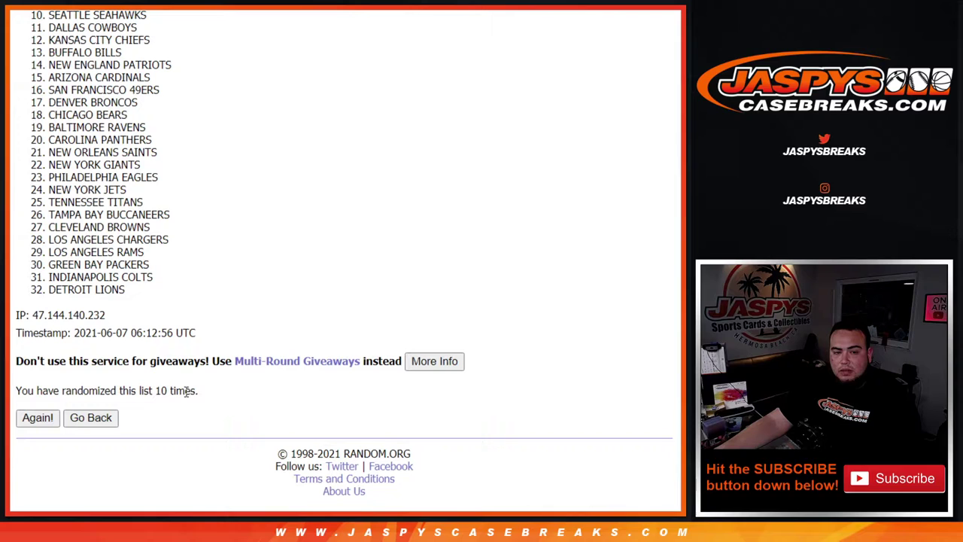
pyautogui.moveTo(162, 387); pyautogui.dragTo(222, 384)
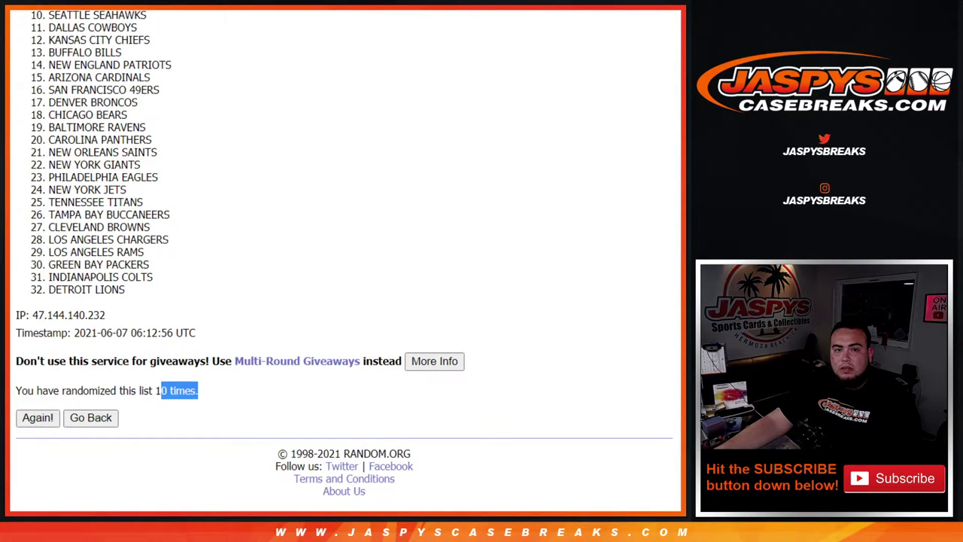
# Select and copy all 32 teams in their shuffled order.
pyautogui.scroll(5, 202, 339)
pyautogui.moveTo(48, 199)
pyautogui.mouseDown()
pyautogui.moveTo(153, 224)
pyautogui.moveTo(176, 294)
pyautogui.mouseUp()
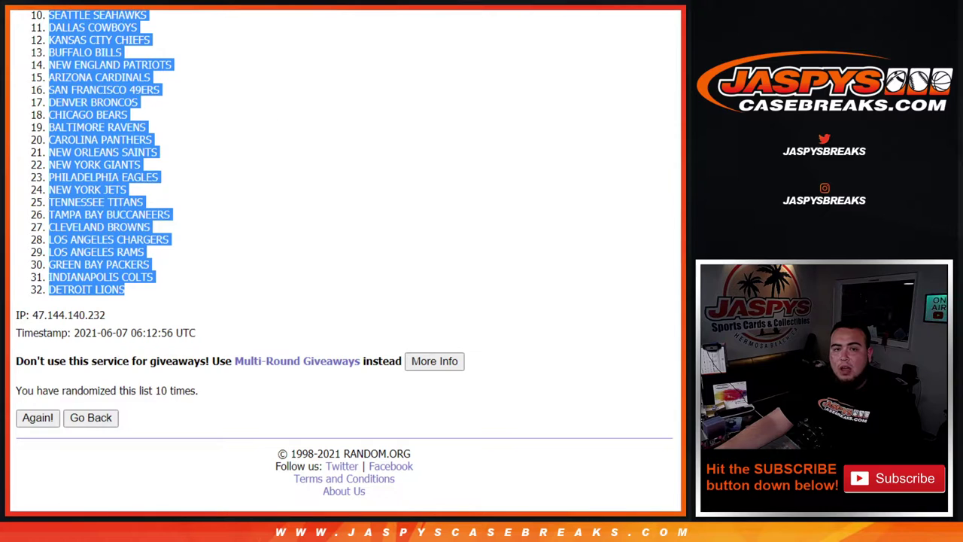
pyautogui.hotkey('ctrl', 'Tab')
# Paste the teams into column B and set the whole sheet's font size to 14.
pyautogui.click(124, 118)
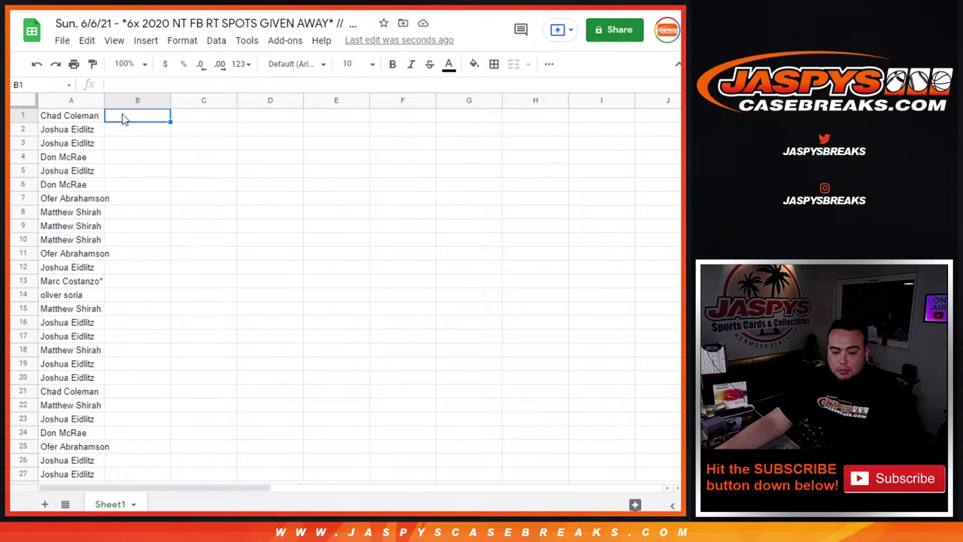
pyautogui.hotkey('ctrl', 'v')
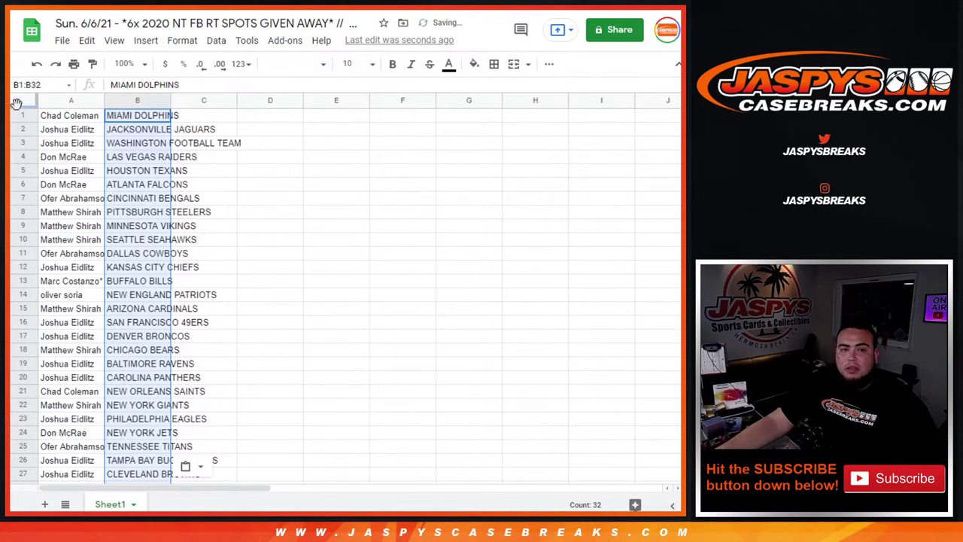
pyautogui.click(23, 102)
pyautogui.click(350, 64)
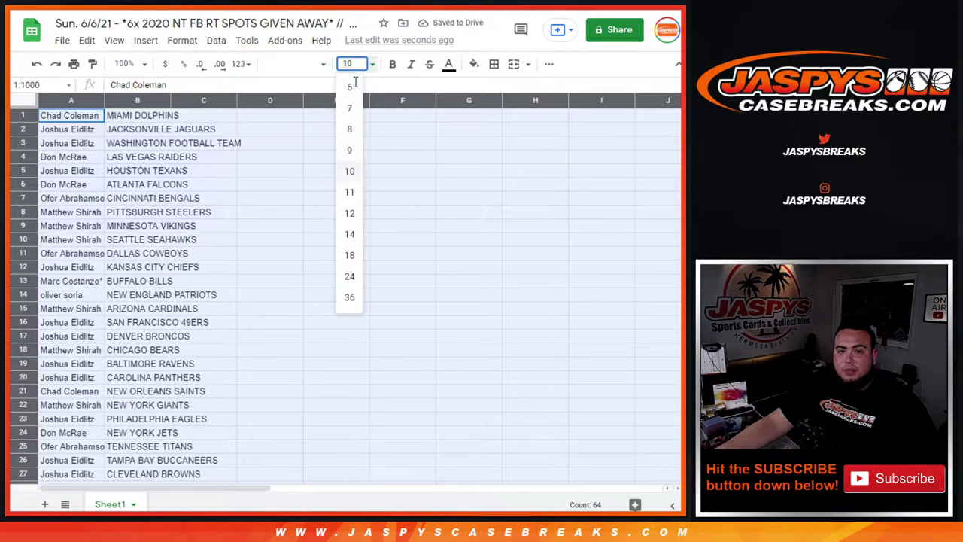
pyautogui.click(349, 234)
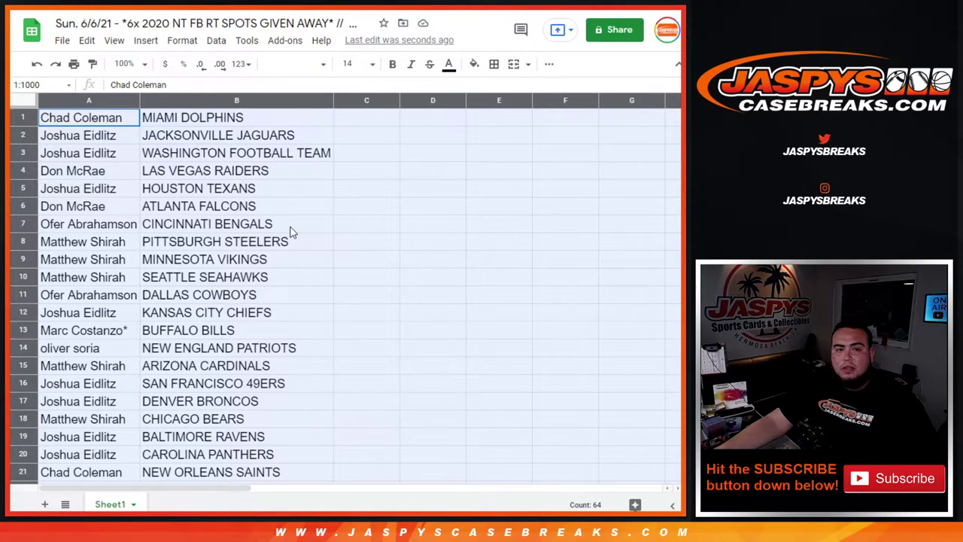
pyautogui.scroll(-5, 292, 231)
pyautogui.scroll(5, 292, 226)
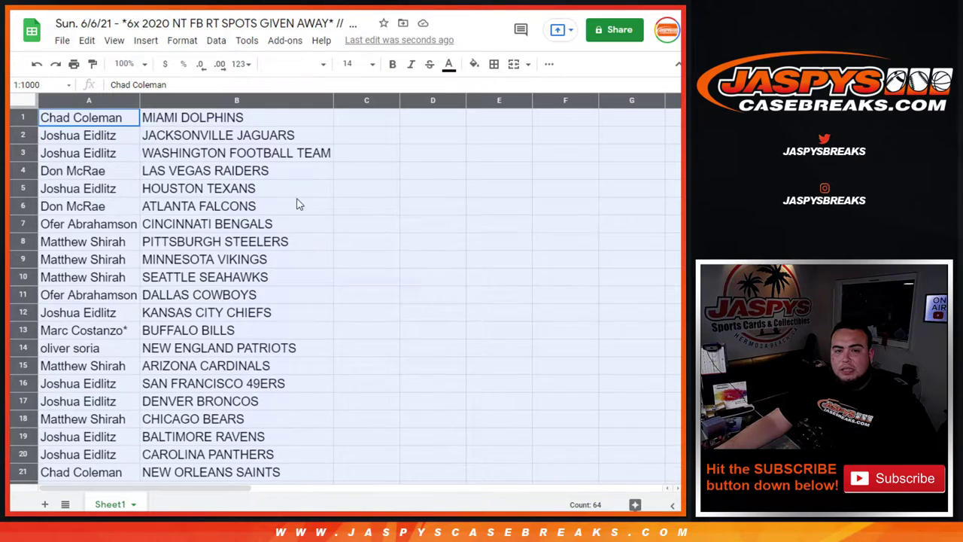
# Sort the sheet A→Z by the team column.
pyautogui.click(297, 190)
pyautogui.click(325, 101)
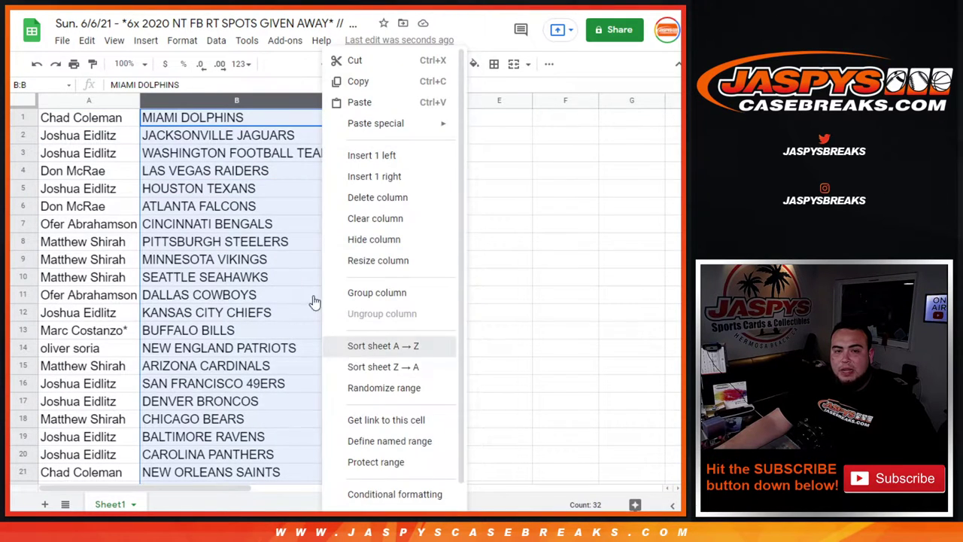
pyautogui.click(376, 343)
# Give A1:B32 borders on every cell and centre its text.
pyautogui.moveTo(86, 122)
pyautogui.mouseDown()
pyautogui.moveTo(306, 210)
pyautogui.moveTo(279, 458)
pyautogui.mouseUp()
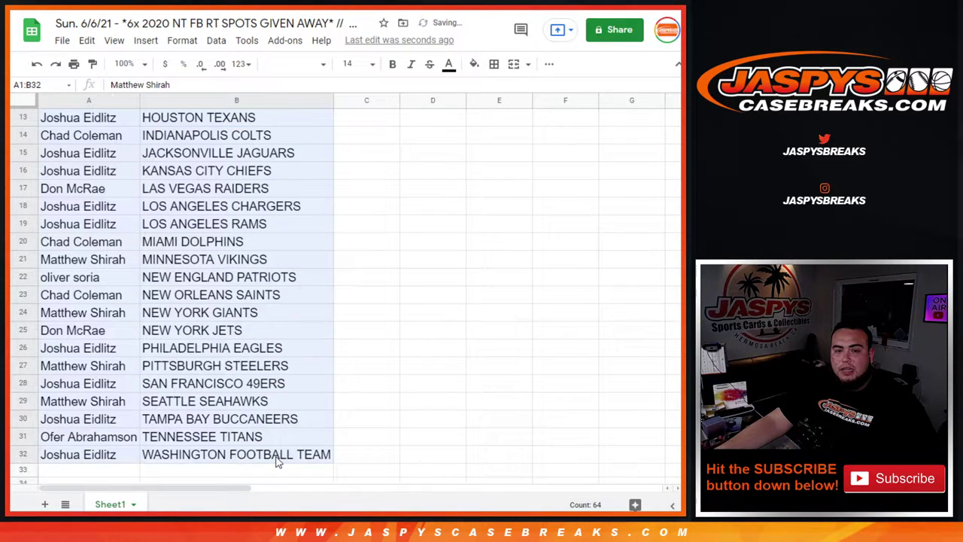
pyautogui.click(493, 64)
pyautogui.click(499, 90)
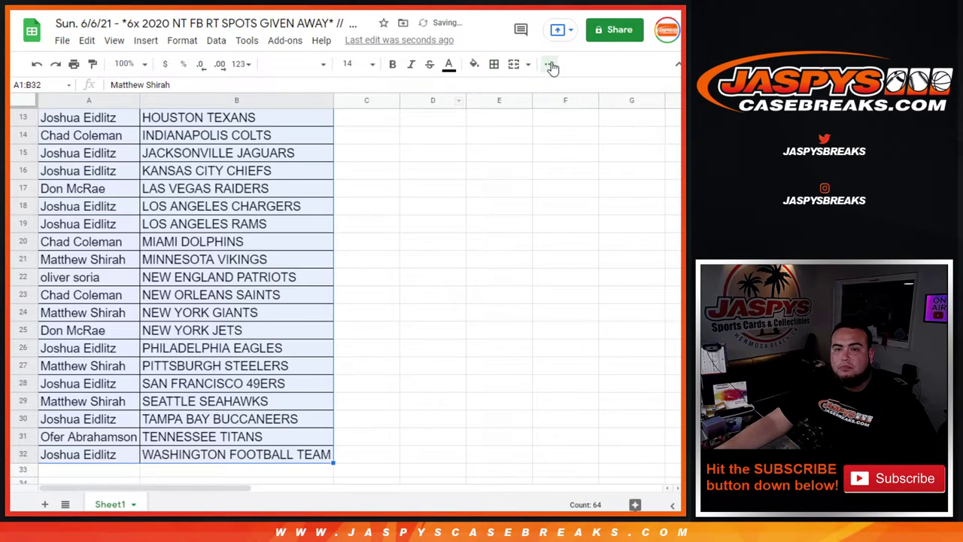
pyautogui.click(549, 63)
pyautogui.click(351, 89)
pyautogui.click(367, 111)
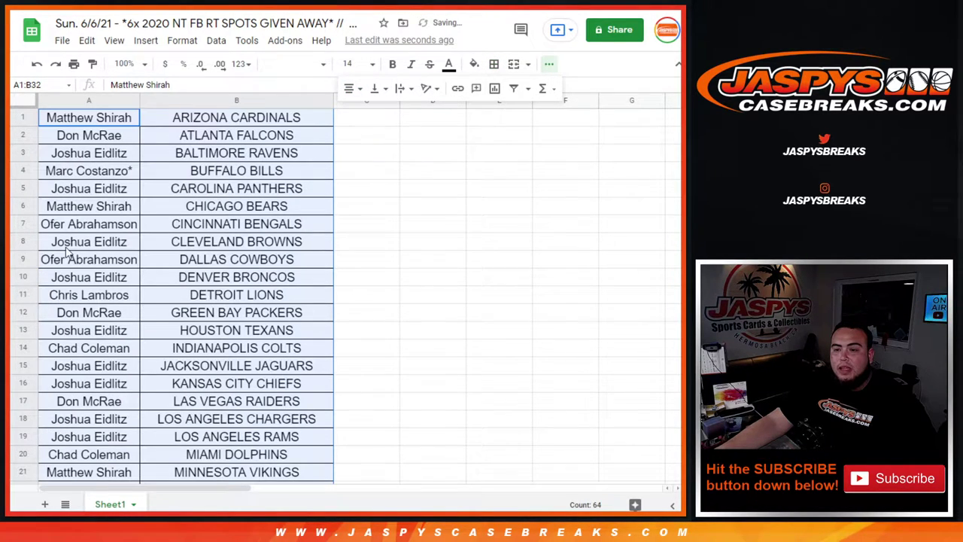
# Choose portrait orientation with the workbook title in the header and proceed to the print dialog.
pyautogui.click(73, 64)
pyautogui.click(598, 186)
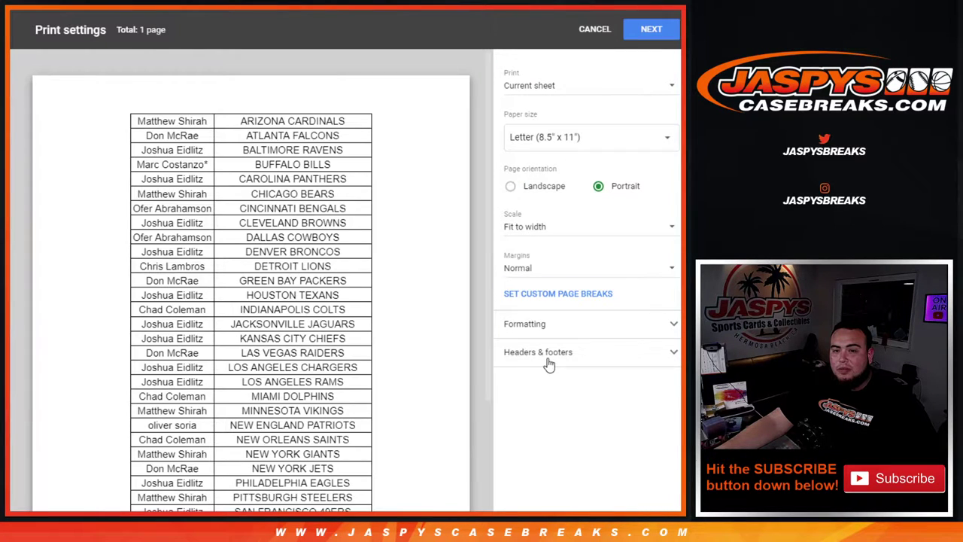
pyautogui.click(546, 354)
pyautogui.click(510, 402)
pyautogui.scroll(-2, 488, 211)
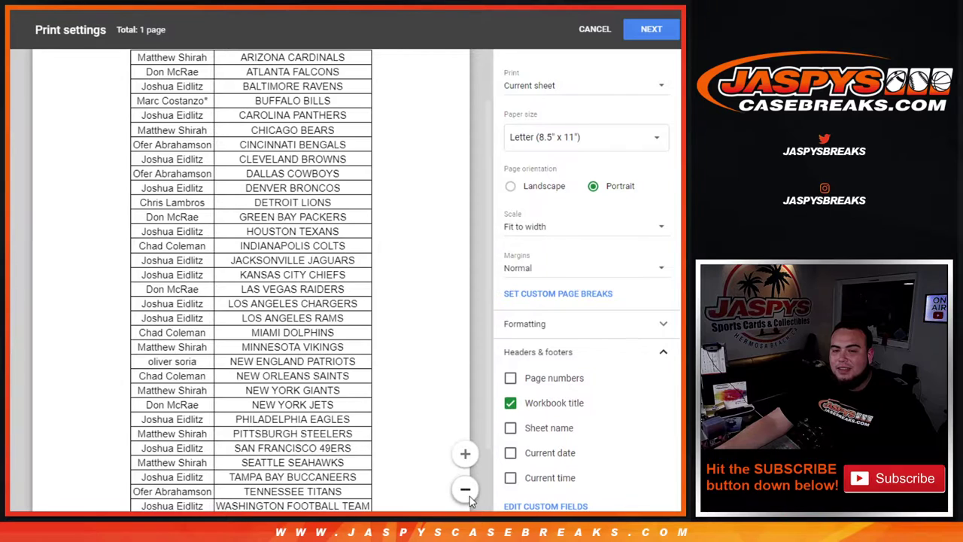
pyautogui.click(465, 489)
pyautogui.moveTo(490, 316); pyautogui.dragTo(484, 299)
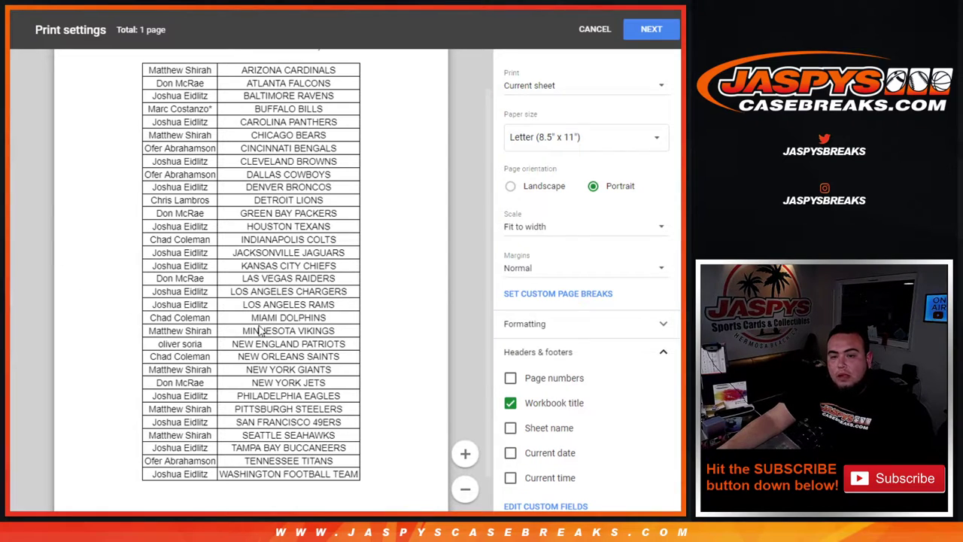
pyautogui.click(651, 28)
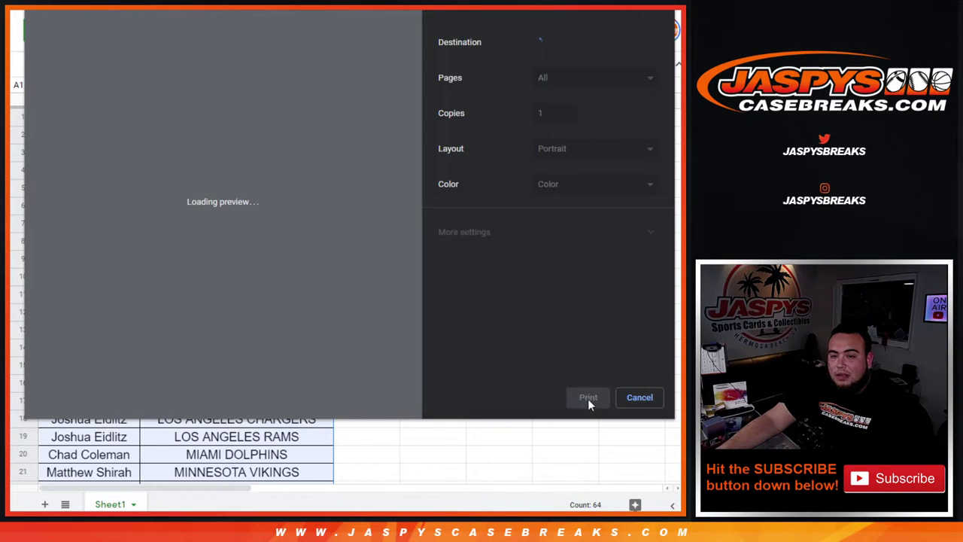
# Print the sheet from the Chrome print dialog.
pyautogui.click(587, 398)
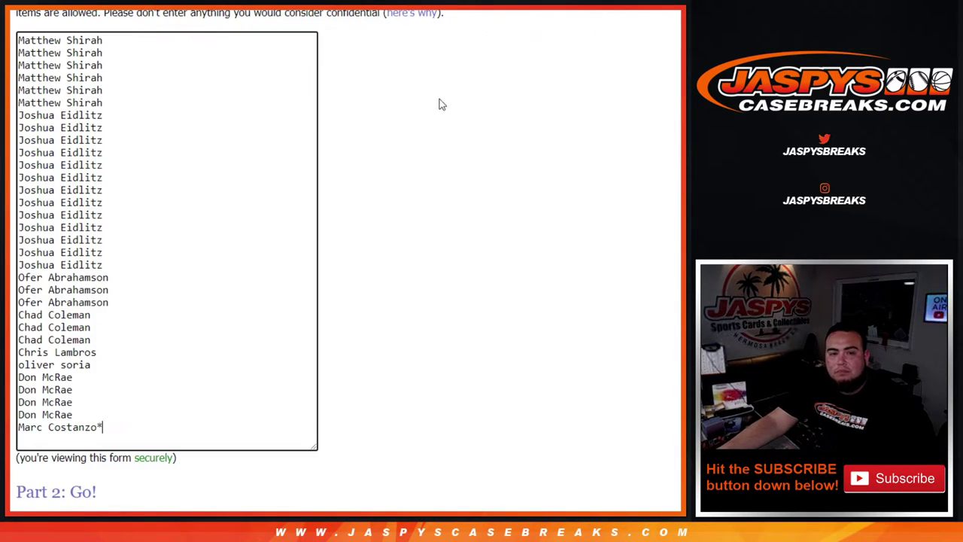
# Shuffle the 32 customer names six times.
pyautogui.scroll(-2, 438, 101)
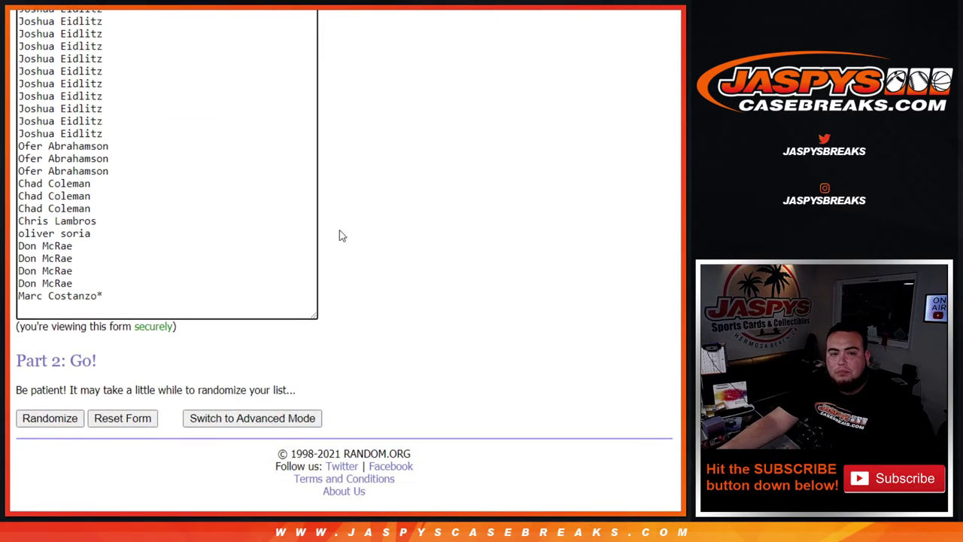
pyautogui.click(30, 423)
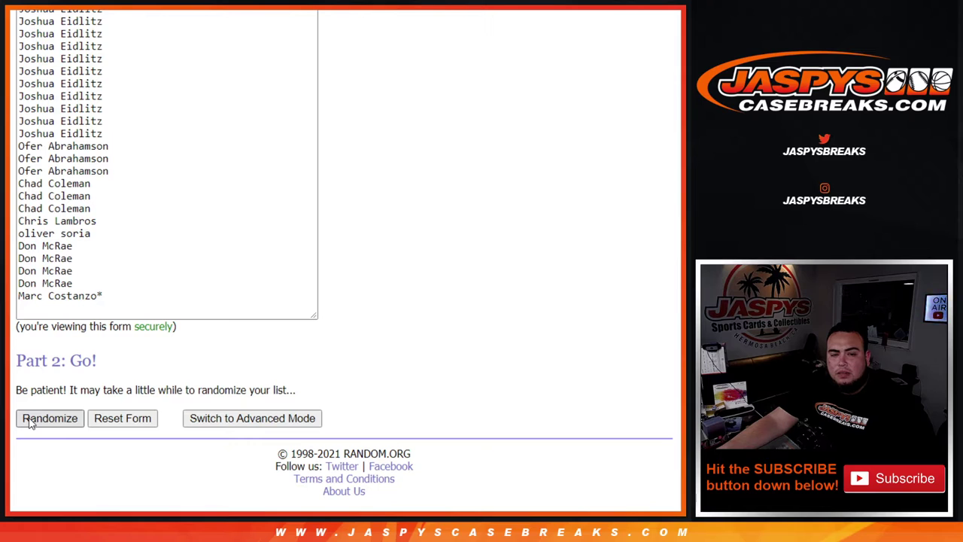
pyautogui.scroll(-4, 30, 424)
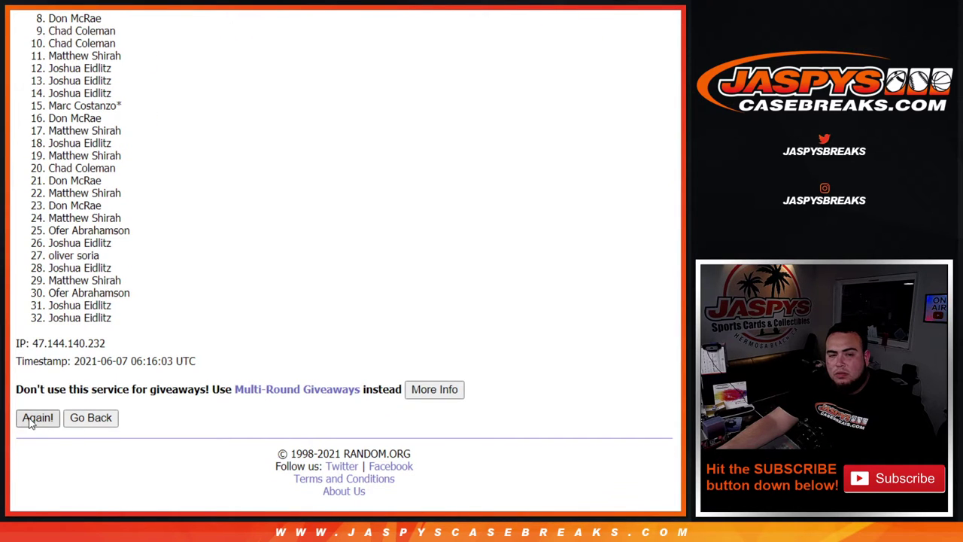
pyautogui.click(30, 423)
pyautogui.click(31, 423)
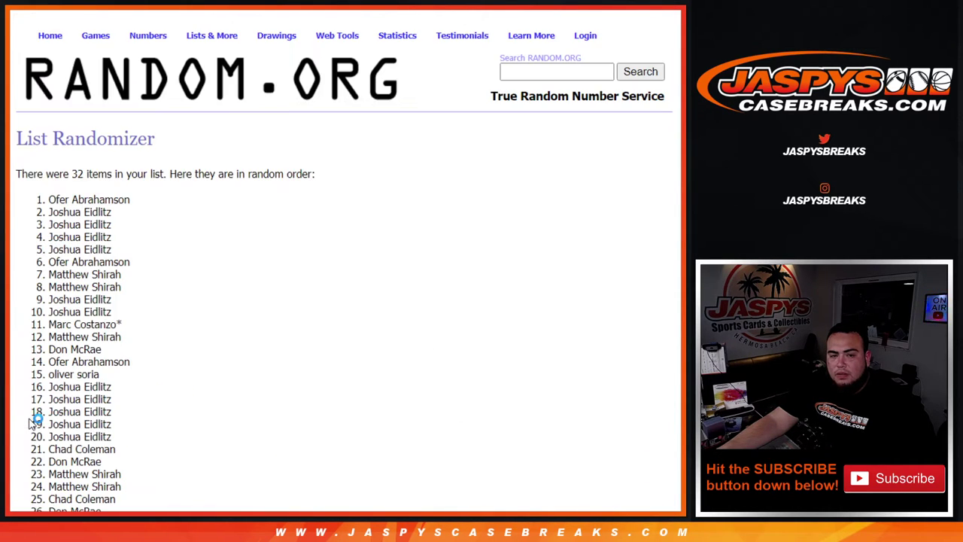
pyautogui.click(30, 424)
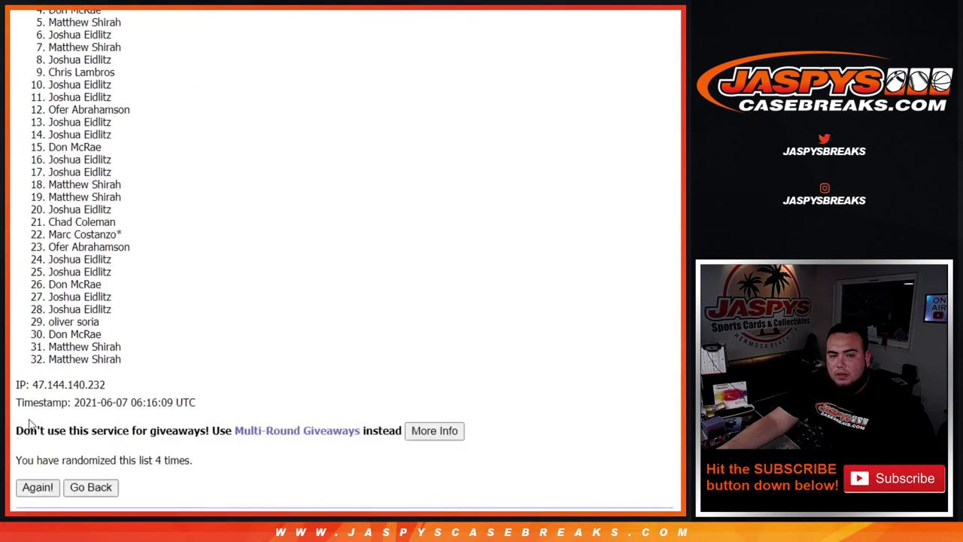
pyautogui.click(30, 423)
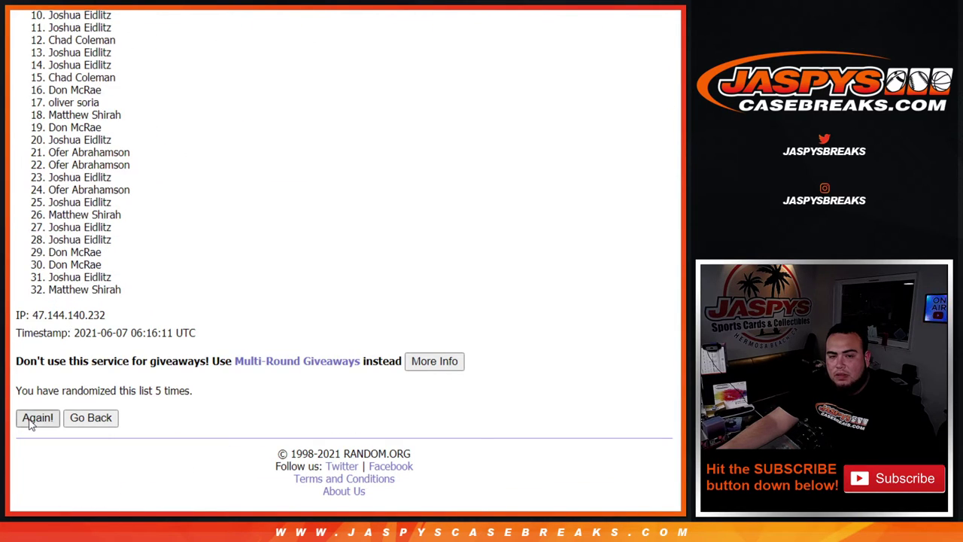
pyautogui.press('F5')
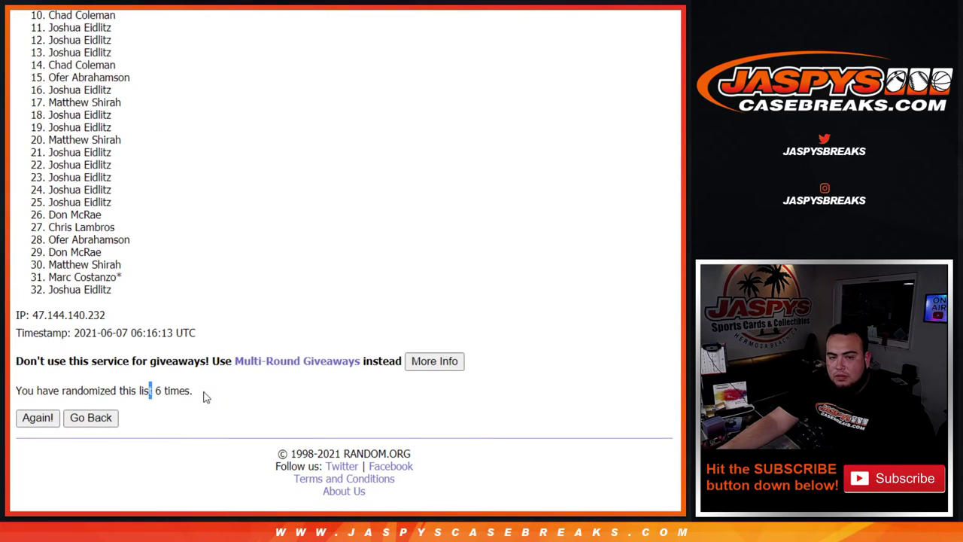
# Highlight the top six shuffled names and reload the shop page to show Mosaic Break #57.
pyautogui.hotkey('ctrl', 'Tab')
pyautogui.hotkey('ctrl', 'Tab')
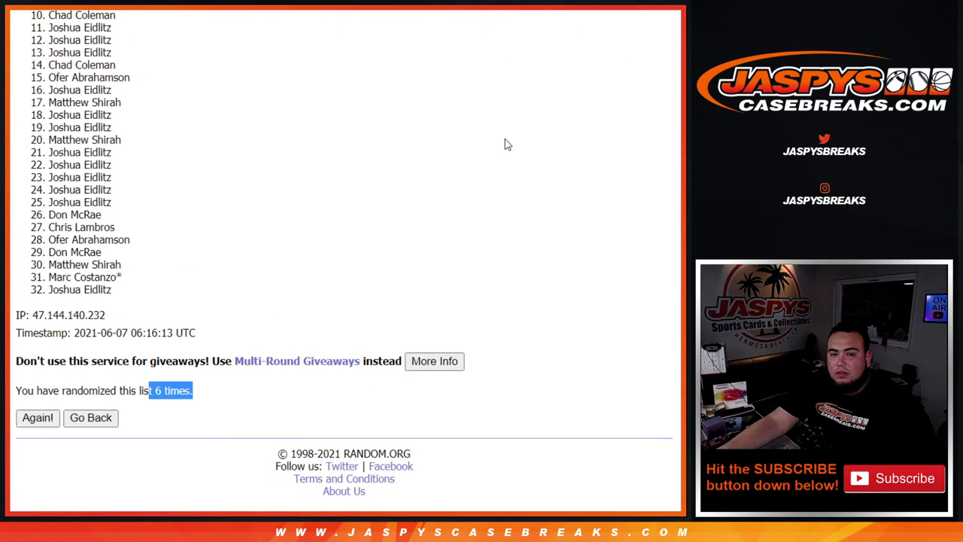
pyautogui.scroll(3, 674, 286)
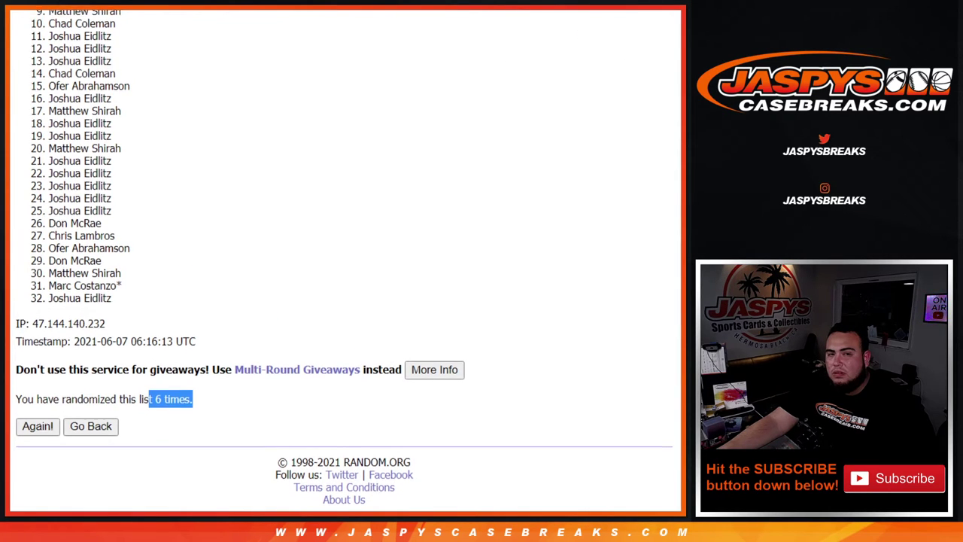
pyautogui.scroll(2, 674, 281)
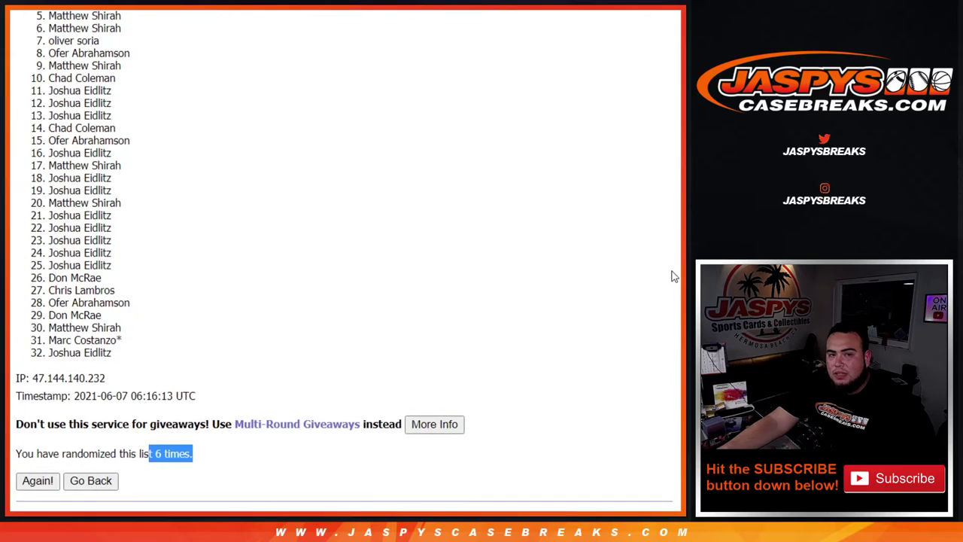
pyautogui.scroll(2, 669, 253)
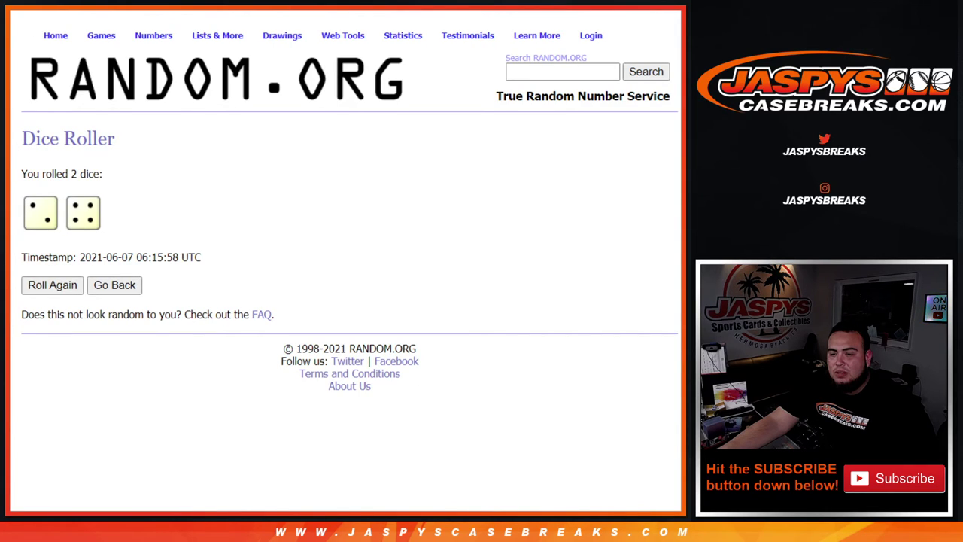
pyautogui.scroll(3, 129, 267)
pyautogui.moveTo(46, 200)
pyautogui.mouseDown()
pyautogui.moveTo(122, 206)
pyautogui.moveTo(134, 259)
pyautogui.mouseUp()
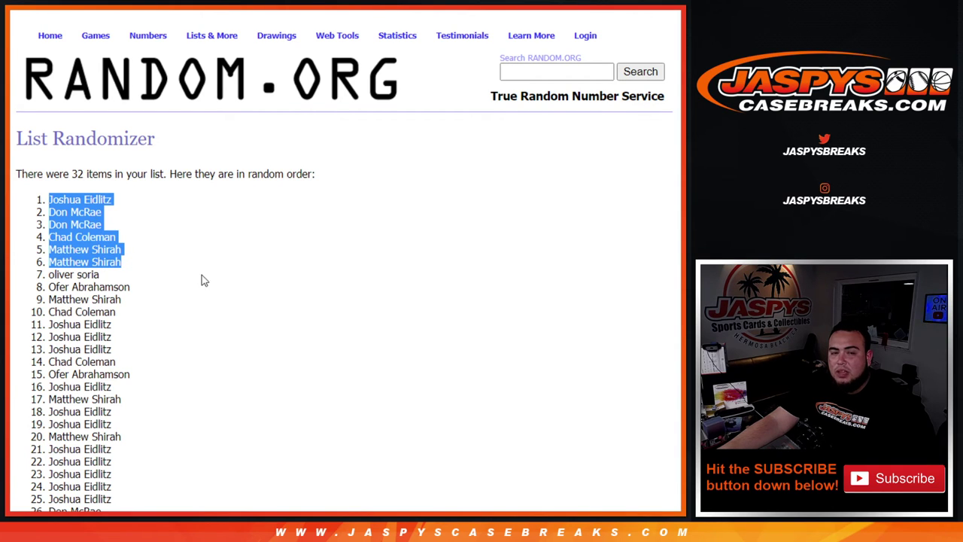
pyautogui.scroll(-3, 201, 276)
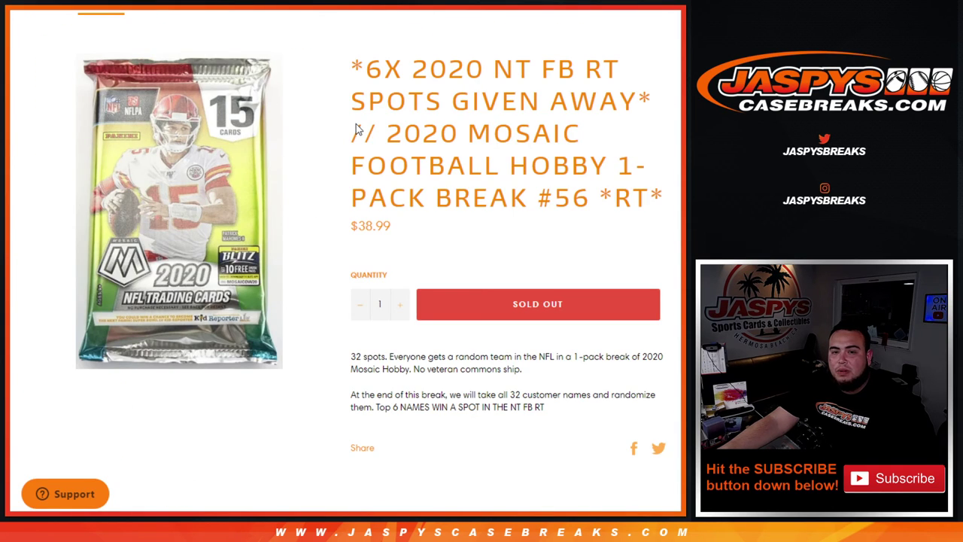
pyautogui.press('F5')
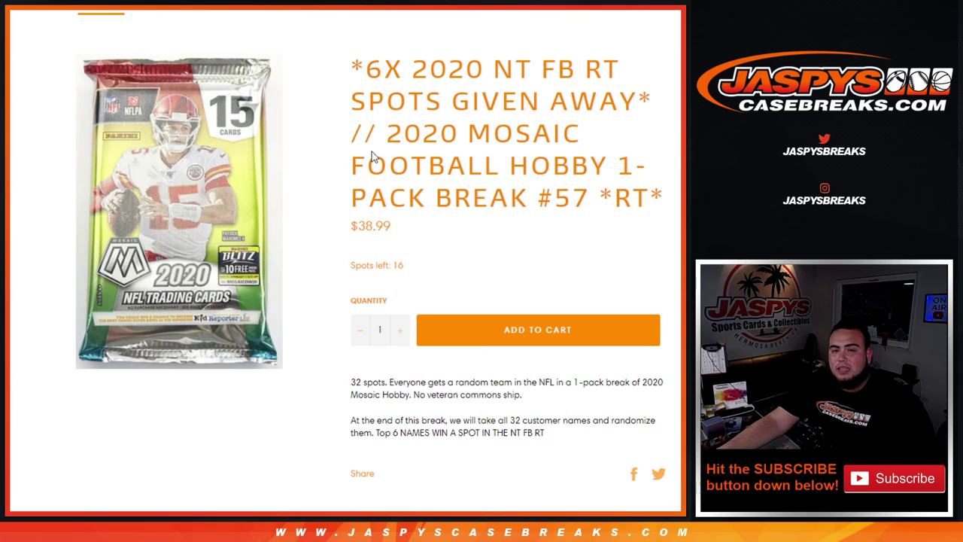